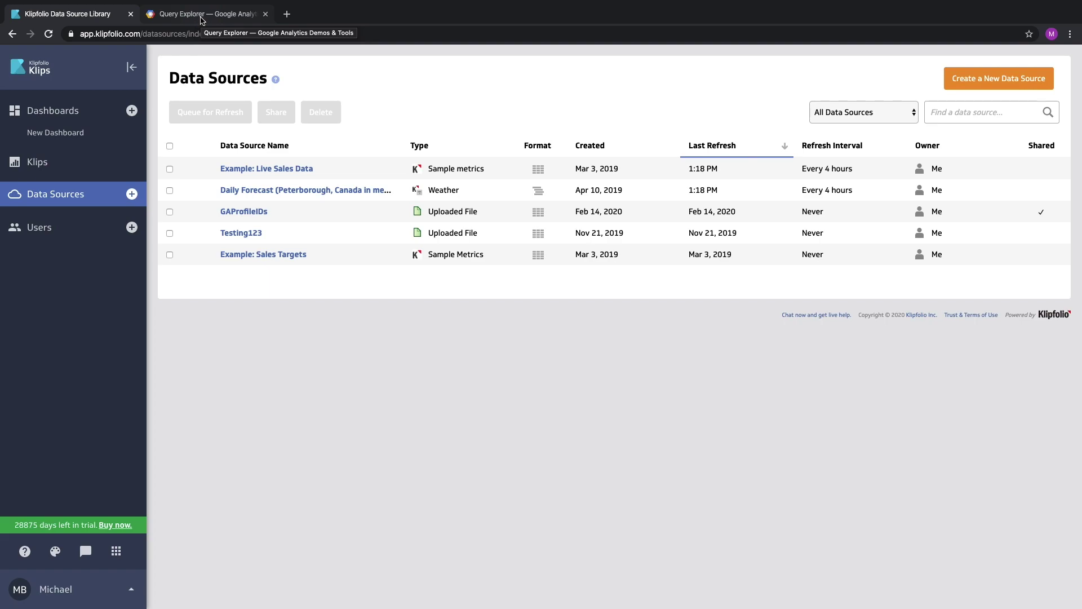
left_click(201, 20)
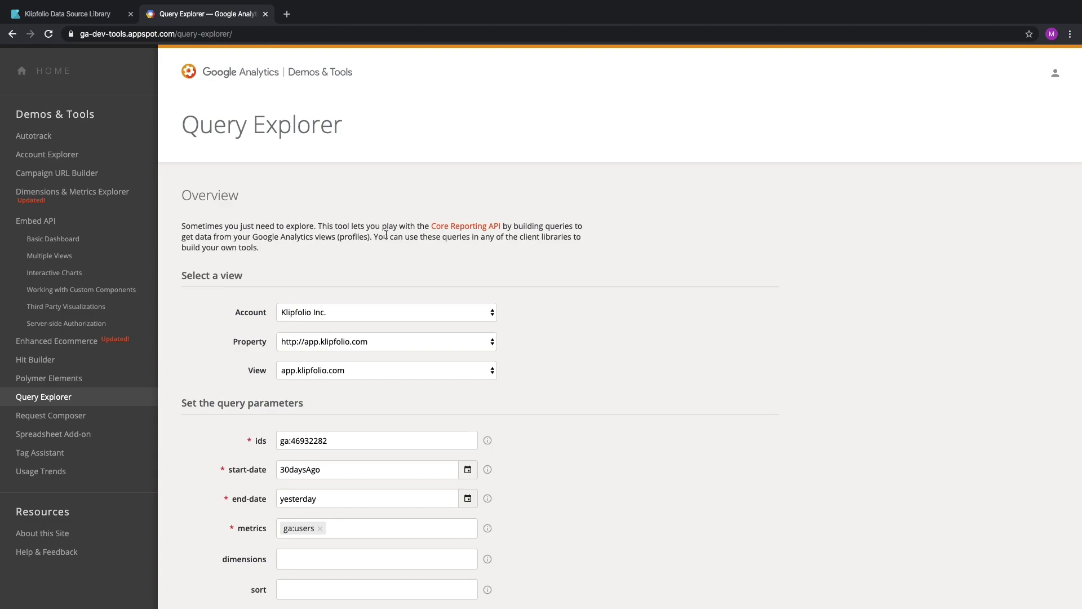
scroll(387, 234, "down", 2)
scroll(387, 235, "up", 2)
scroll(262, 289, "down", 2)
scroll(260, 290, "up", 1)
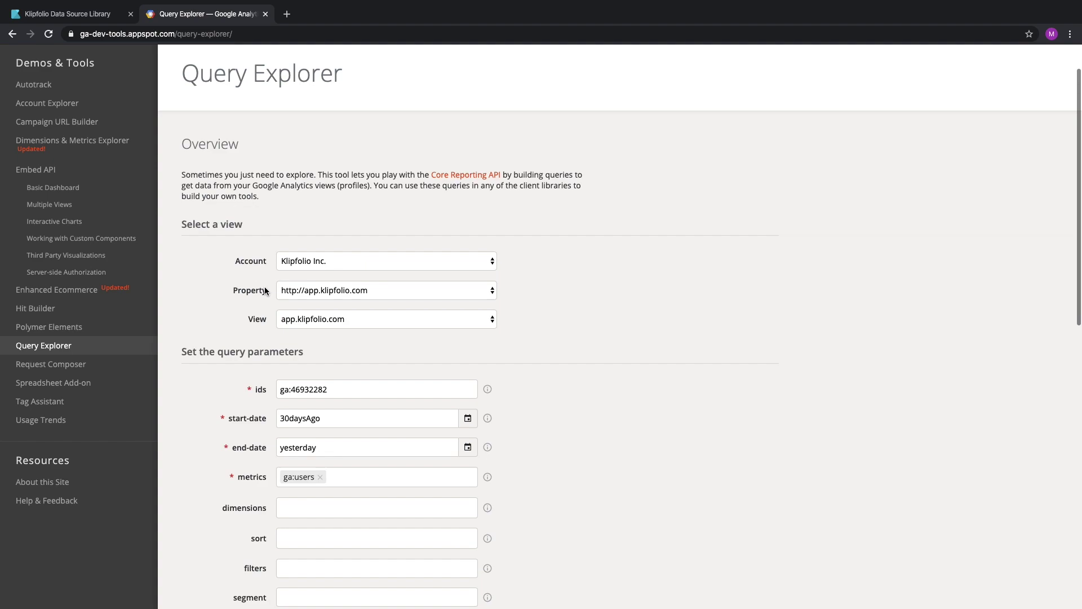
scroll(245, 284, "down", 1)
scroll(243, 286, "down", 1)
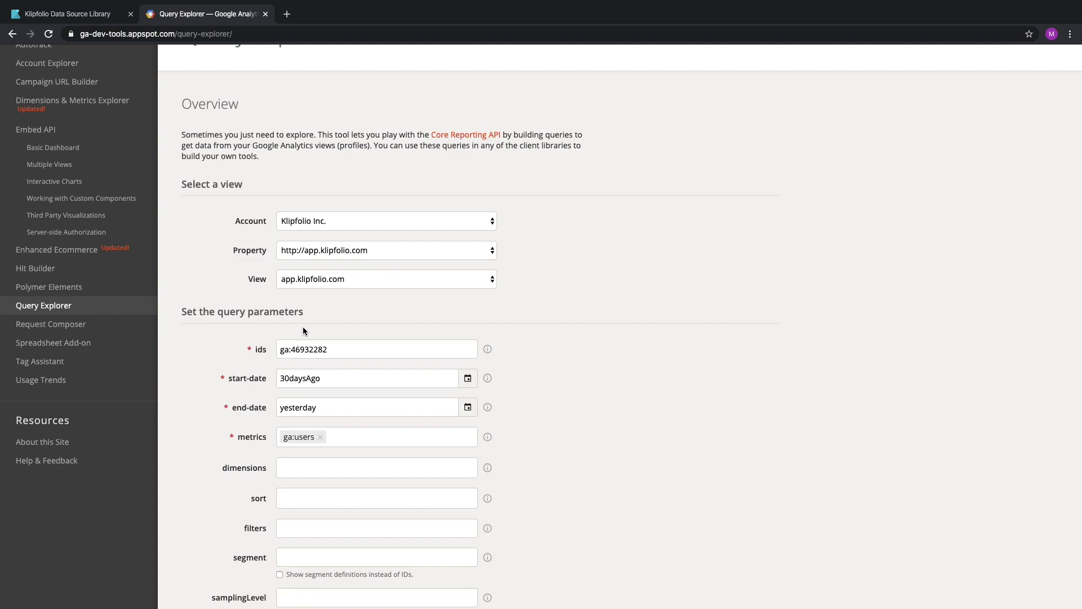
left_click(340, 352)
triple_click(340, 351)
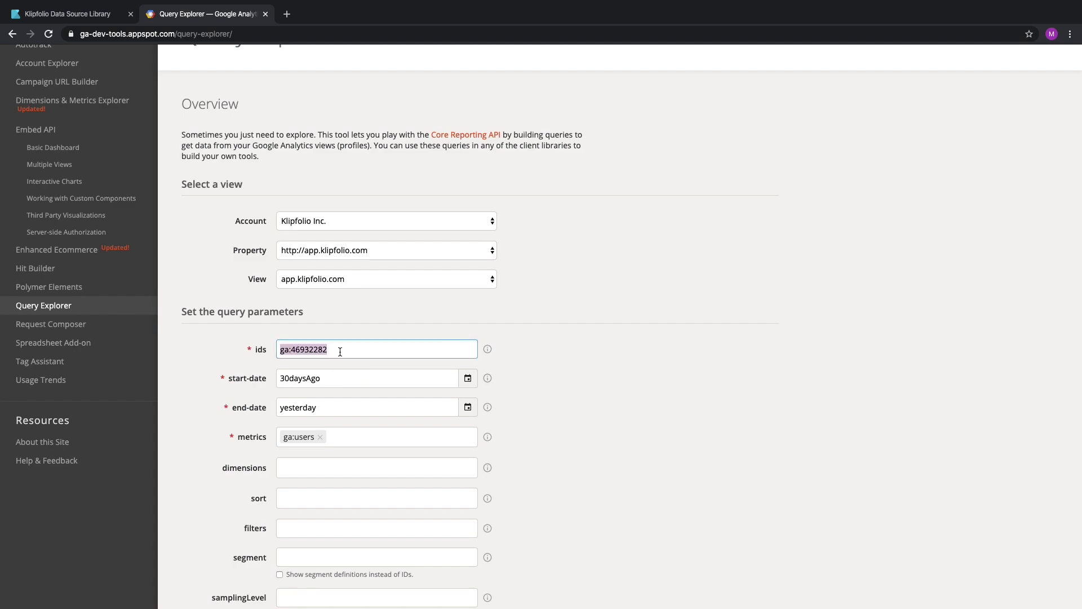
left_click(309, 254)
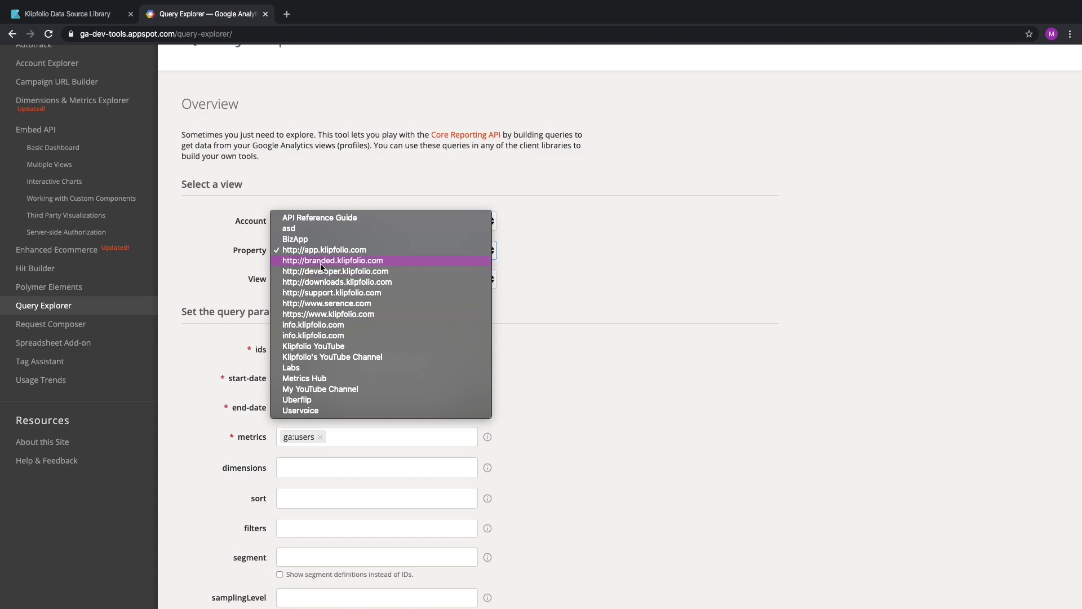
left_click(321, 264)
left_click(346, 350)
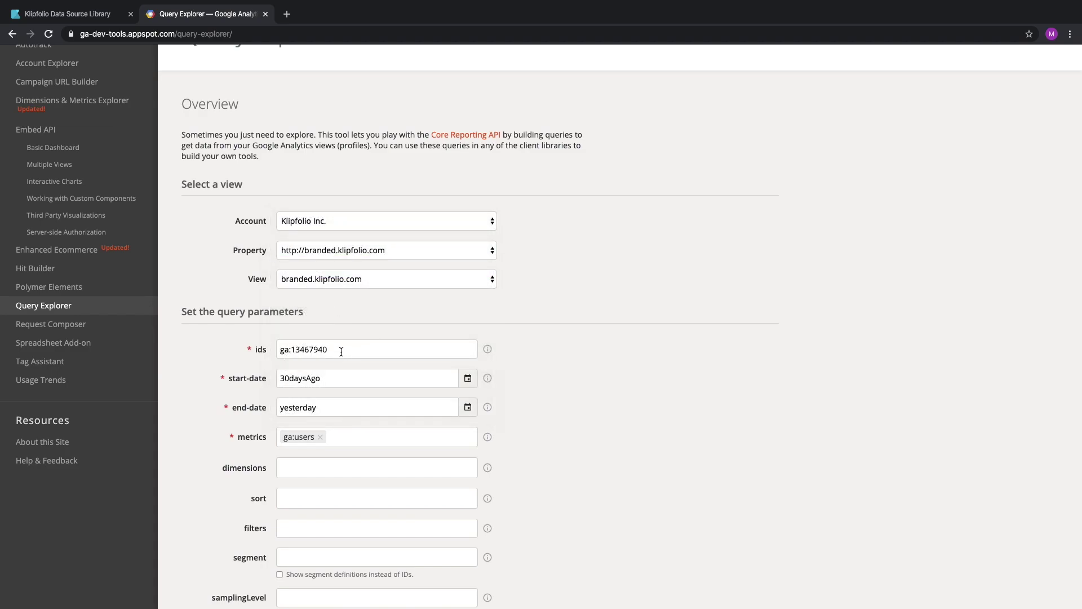
left_click(340, 253)
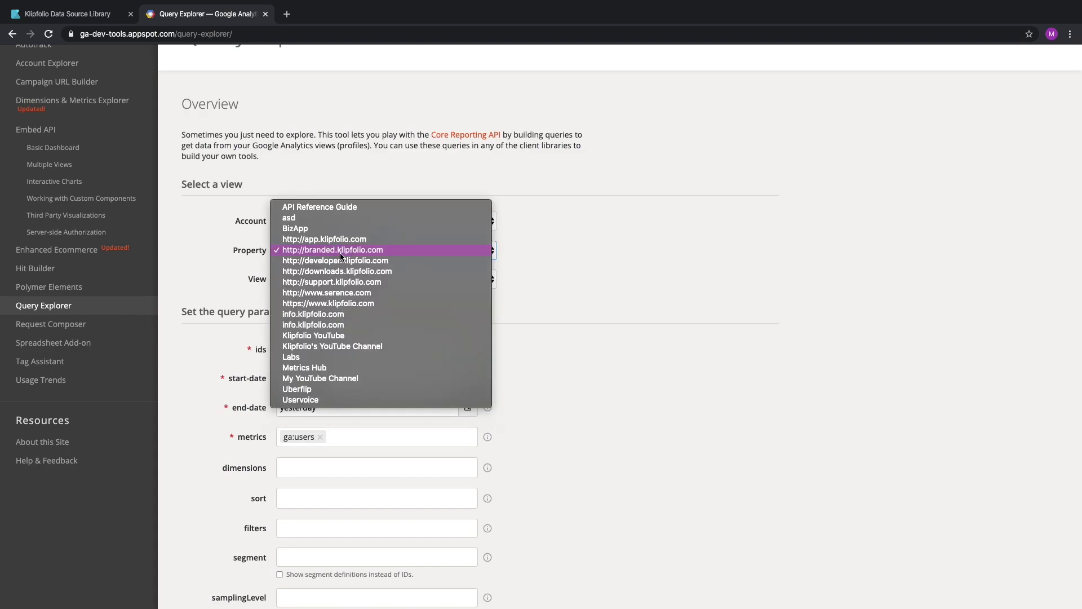
left_click(332, 239)
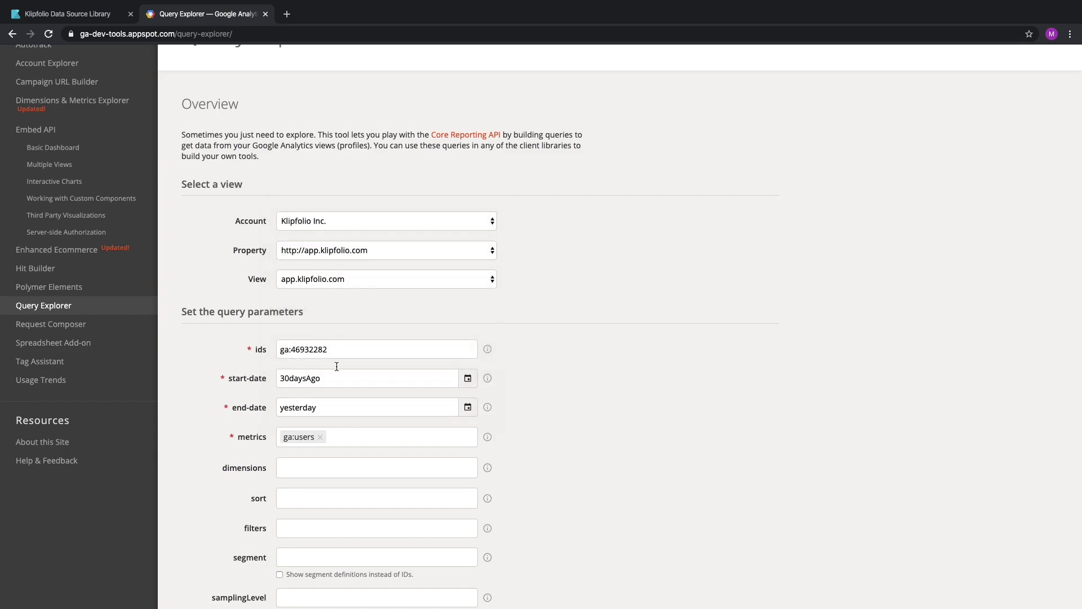
double_click(339, 350)
key("super+c")
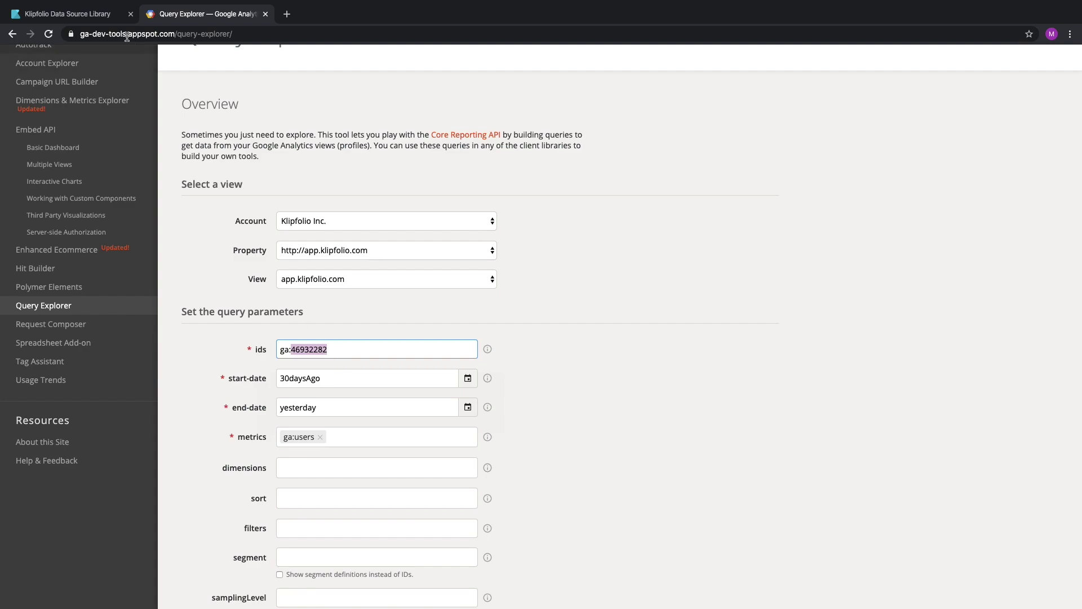
scroll(367, 266, "down", 1)
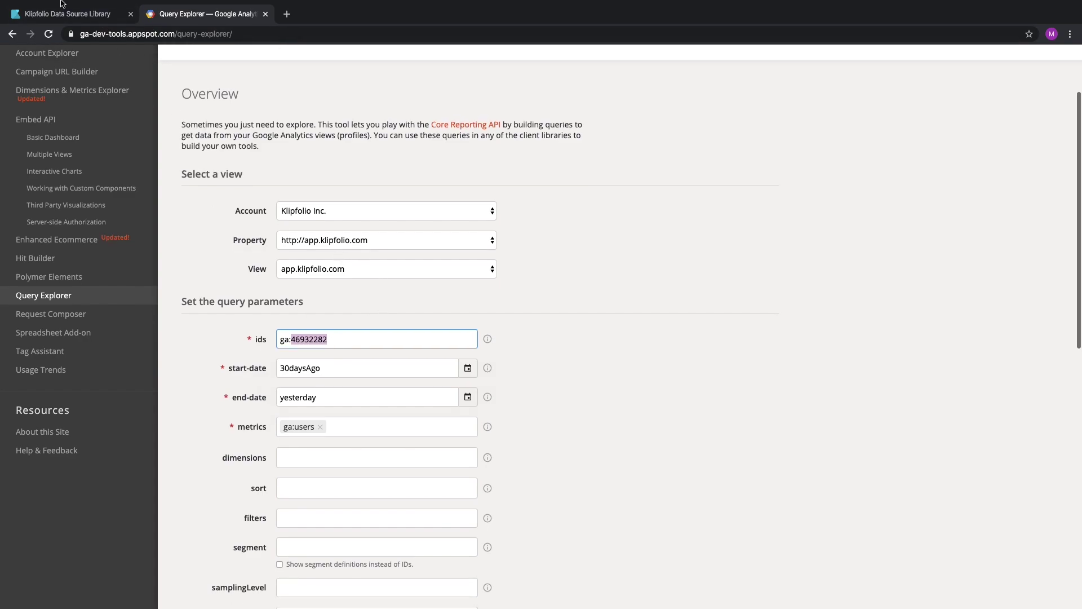
left_click(371, 249)
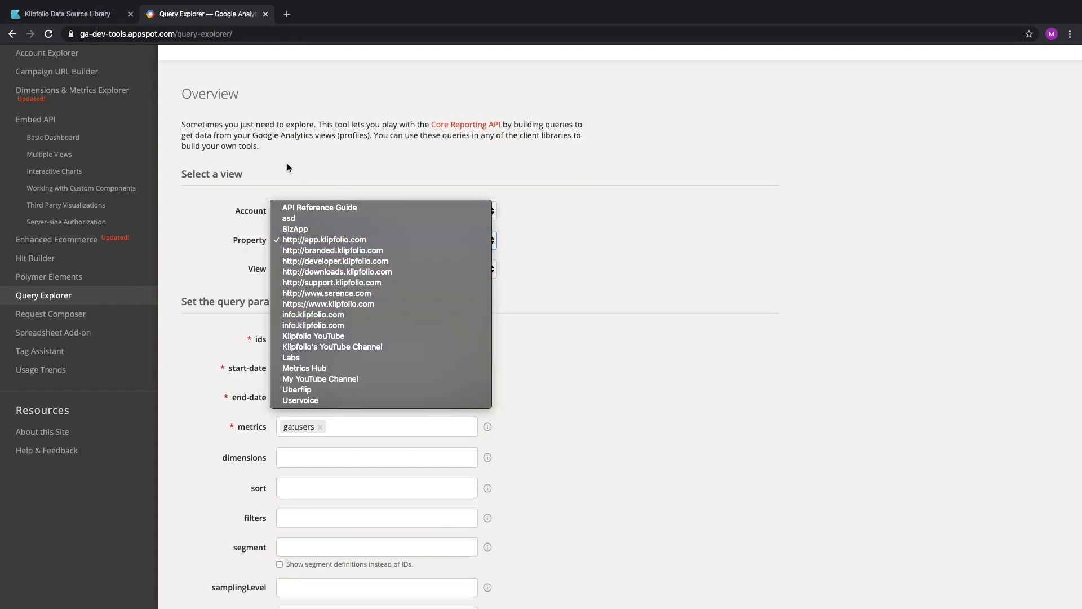
key("Escape")
left_click(96, 15)
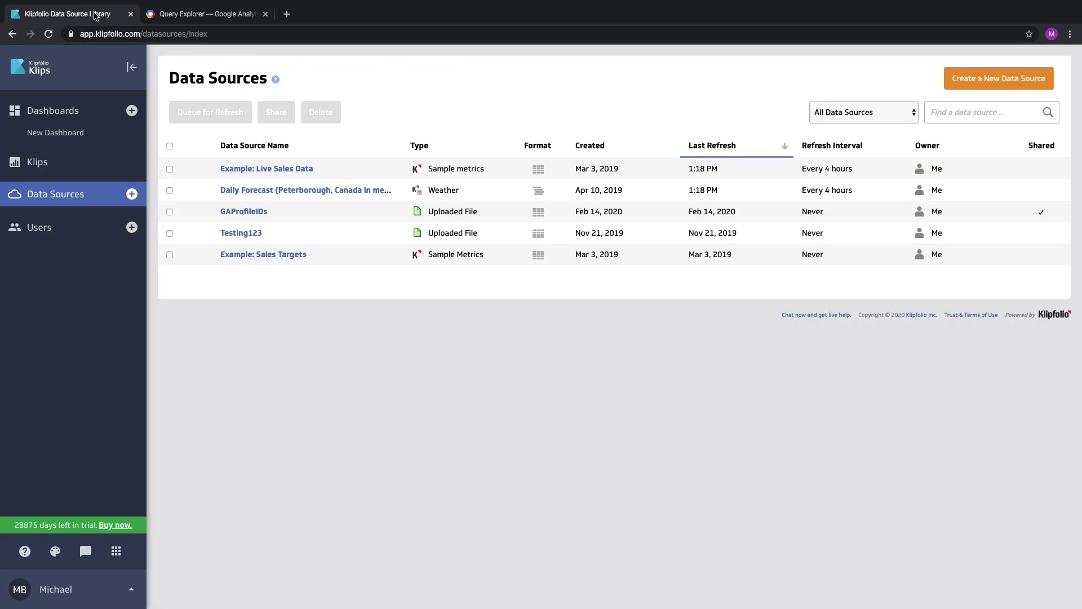
- Open the GAProfileIDs data source with its four profile IDs and start an Untitled Klip from it
left_click(256, 216)
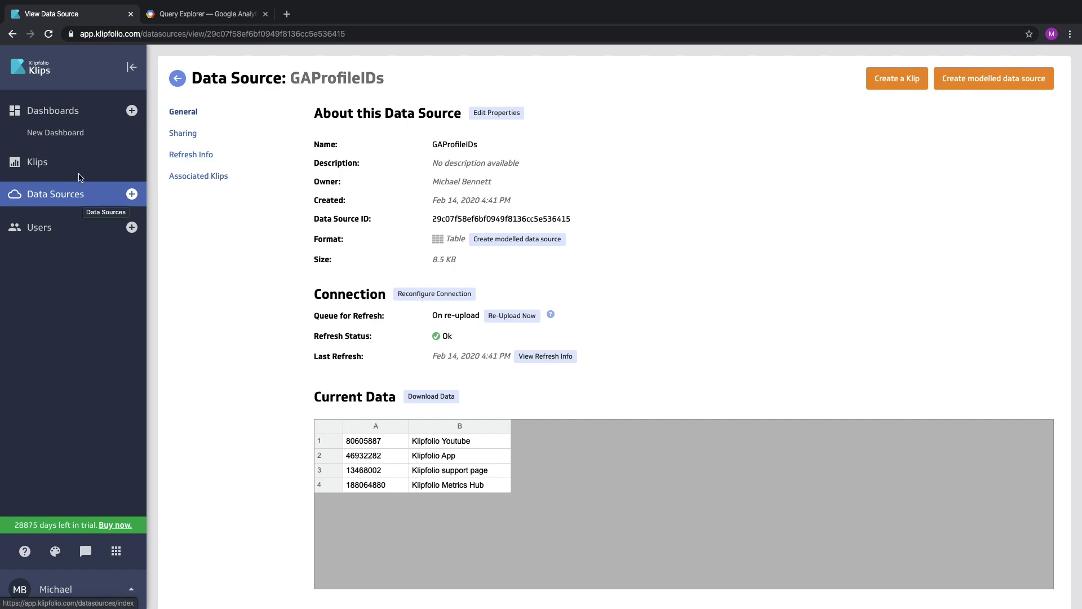
left_click(906, 81)
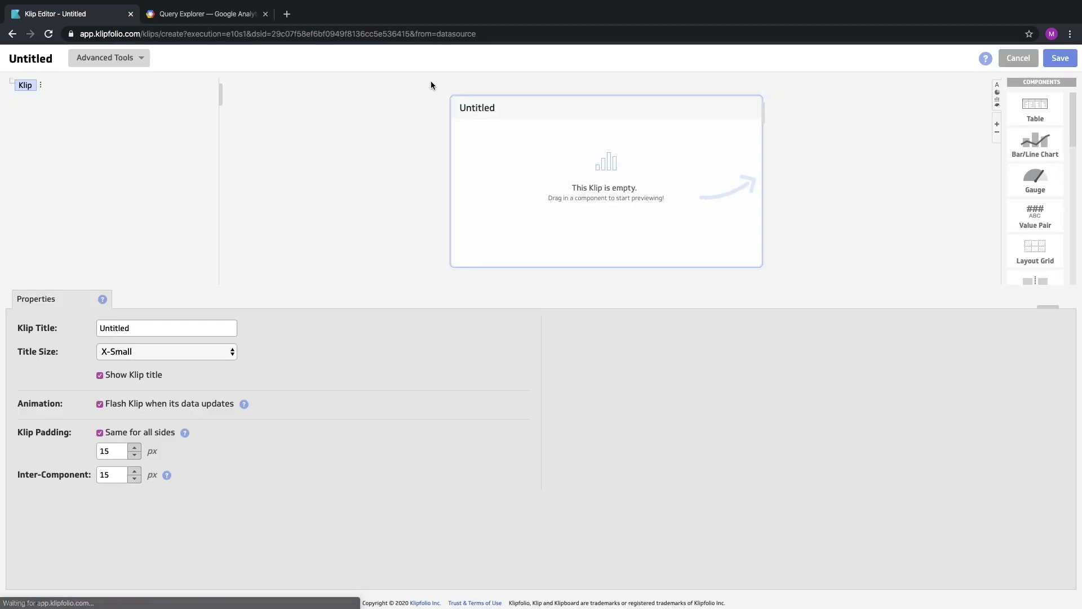
- Try creating a ProfileID variable with value 46932282, then cancel at the duplicate-name error
left_click(144, 59)
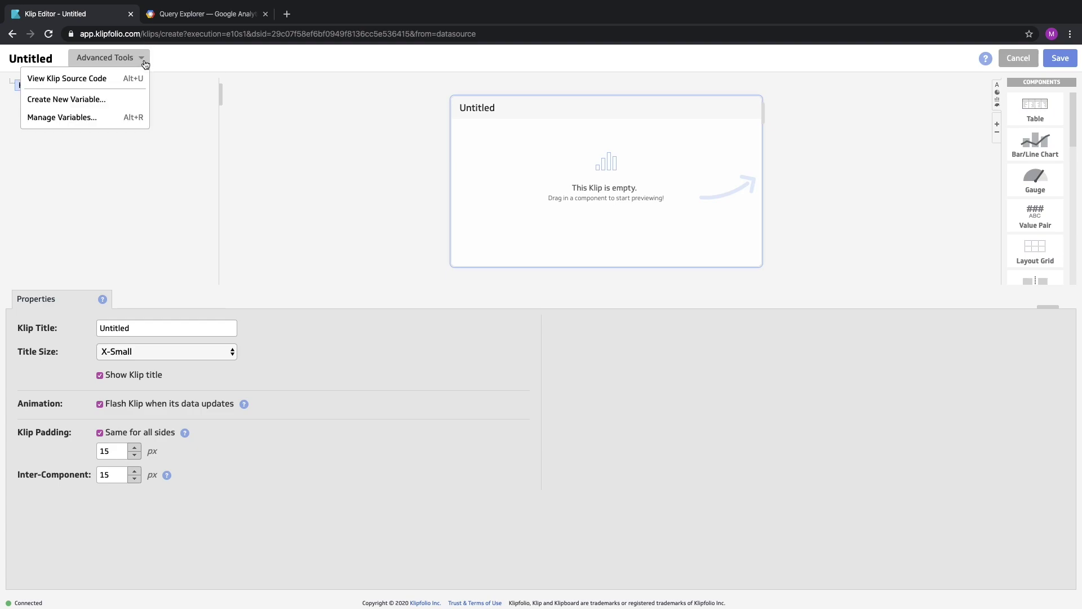
left_click(80, 102)
left_click(508, 189)
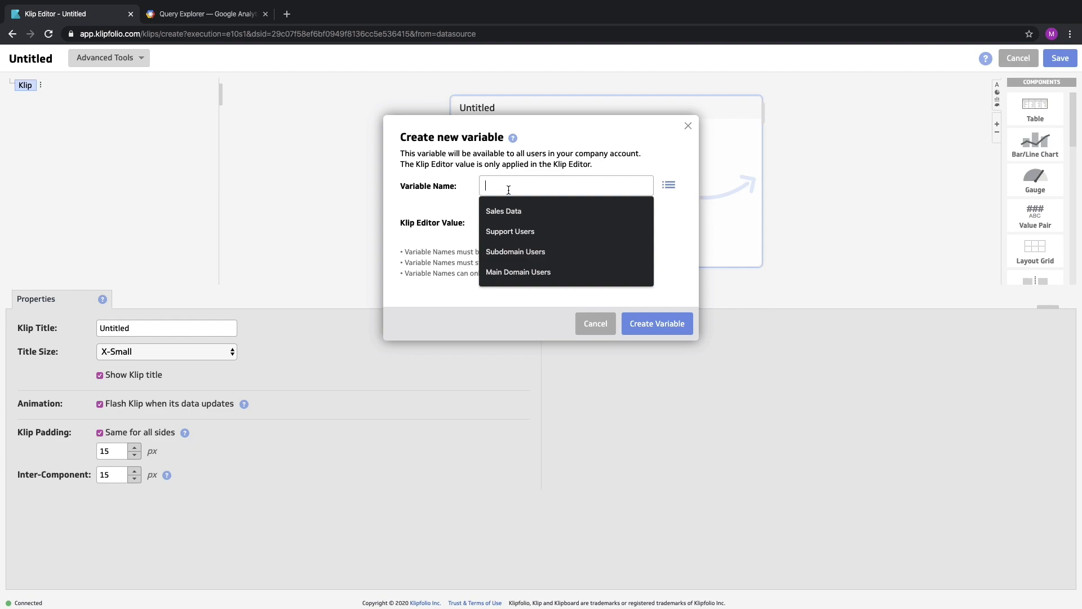
type("Peofil")
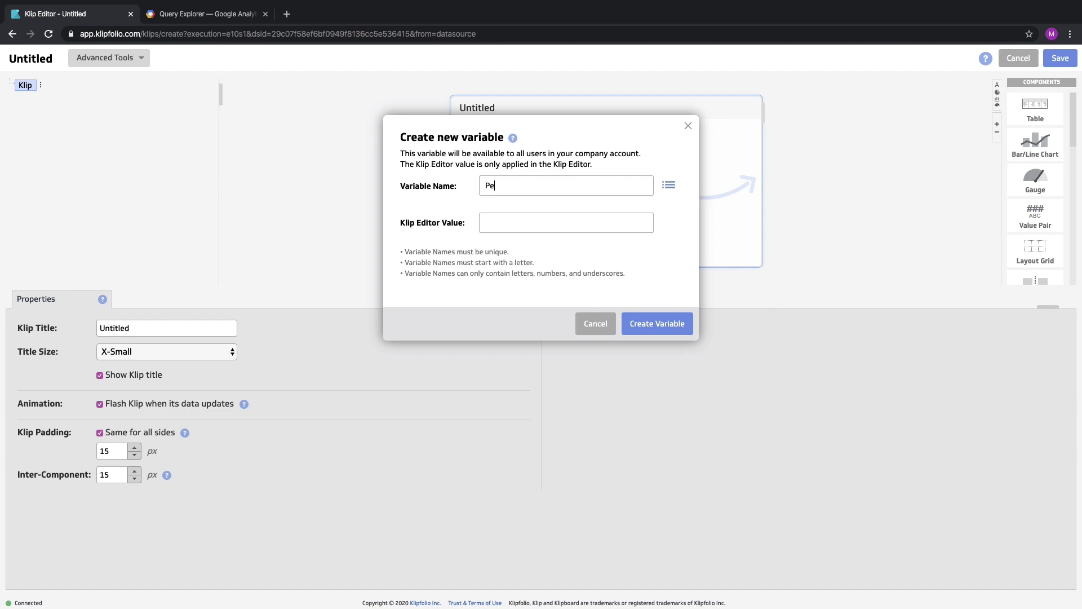
key("BackSpace")
key("BackSpace")
key("BackSpace")
key("BackSpace")
key("BackSpace")
type("rofileID")
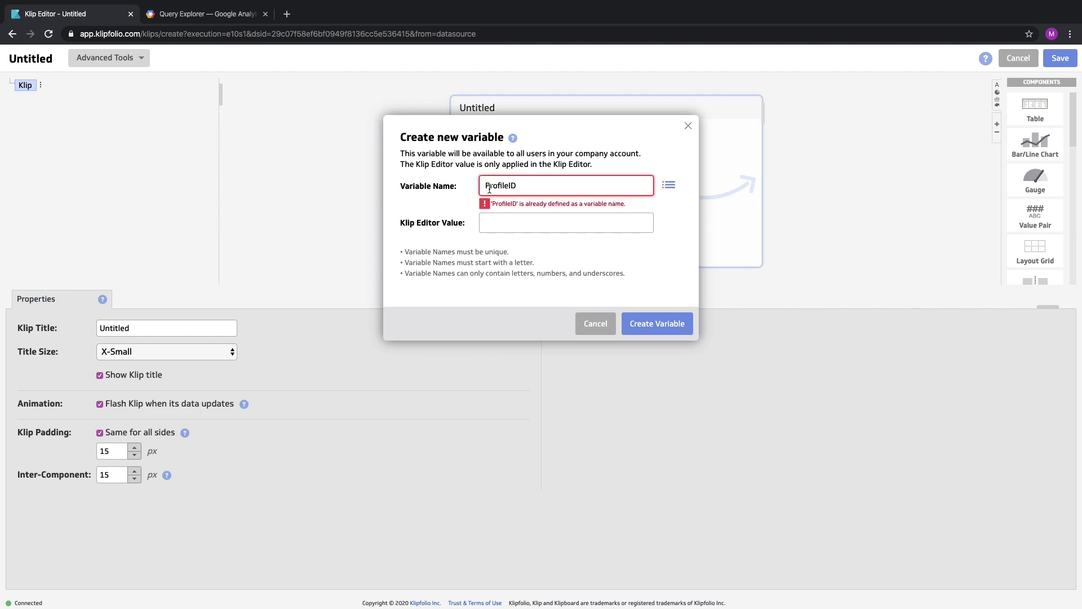
left_click(552, 225)
key("super+v")
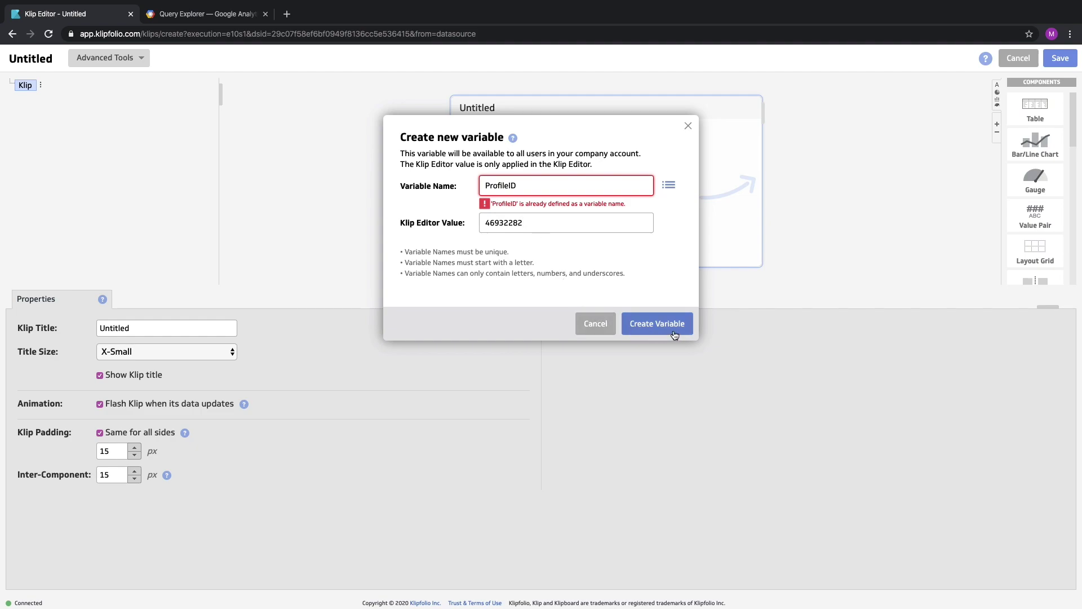
left_click(592, 329)
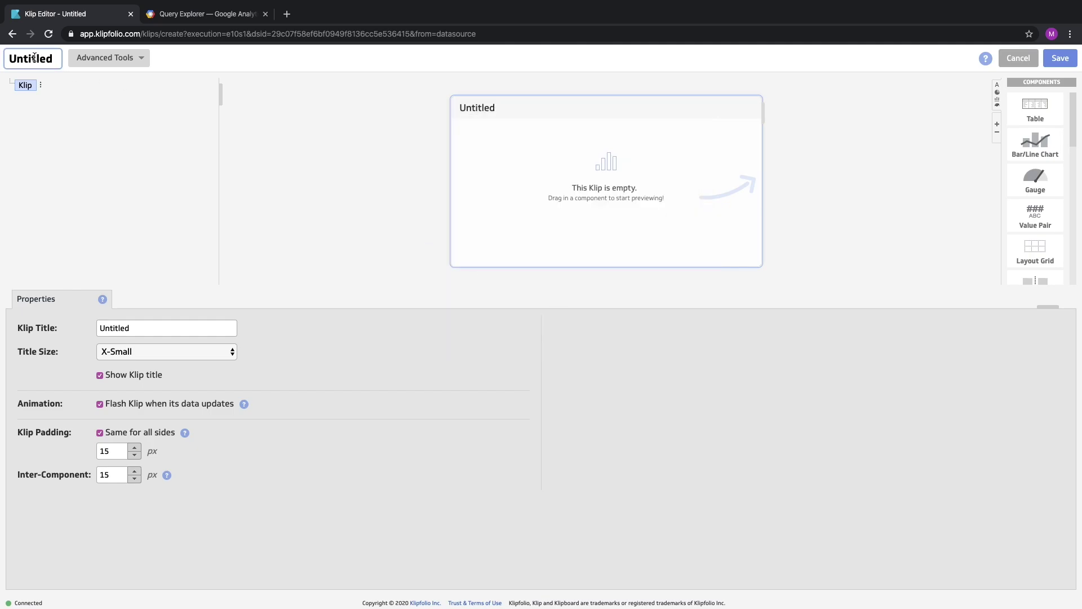
- Leave the unsaved Klip editor and return to the Data Sources list
left_click(12, 34)
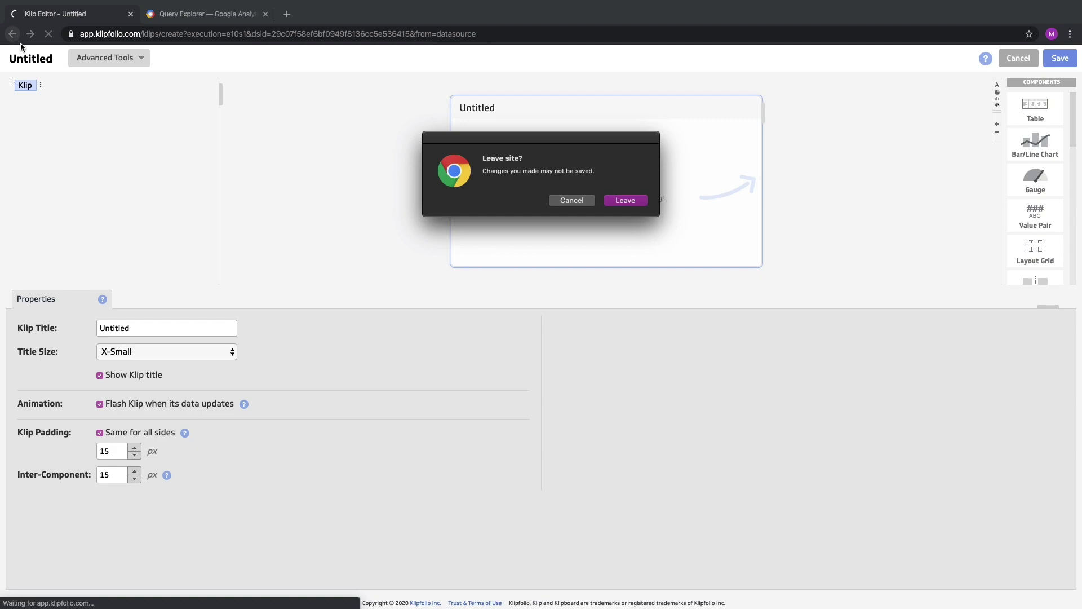
left_click(637, 202)
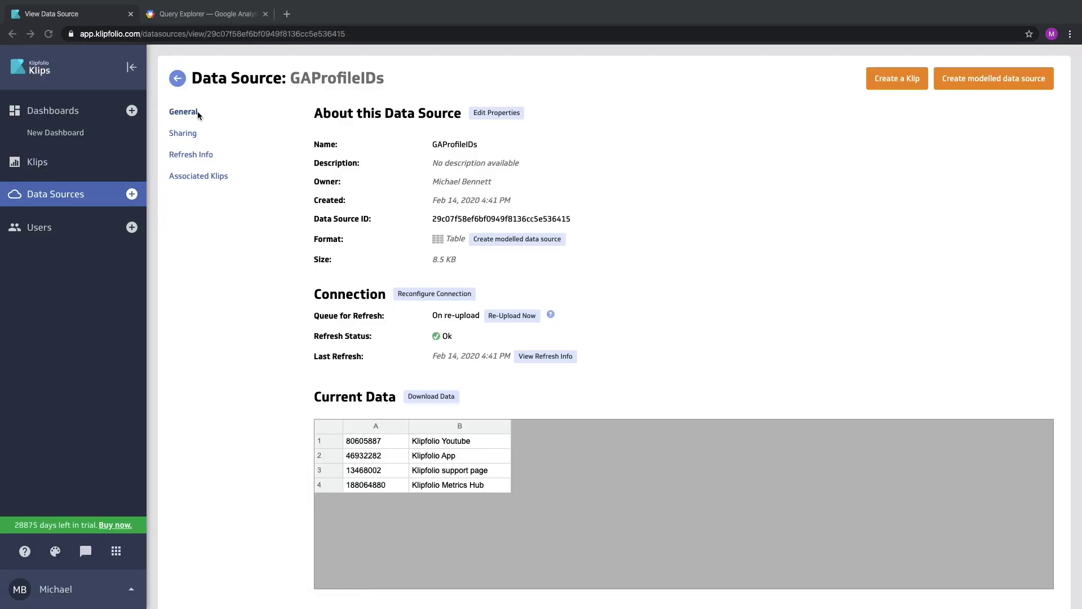
scroll(179, 76, "down", 1)
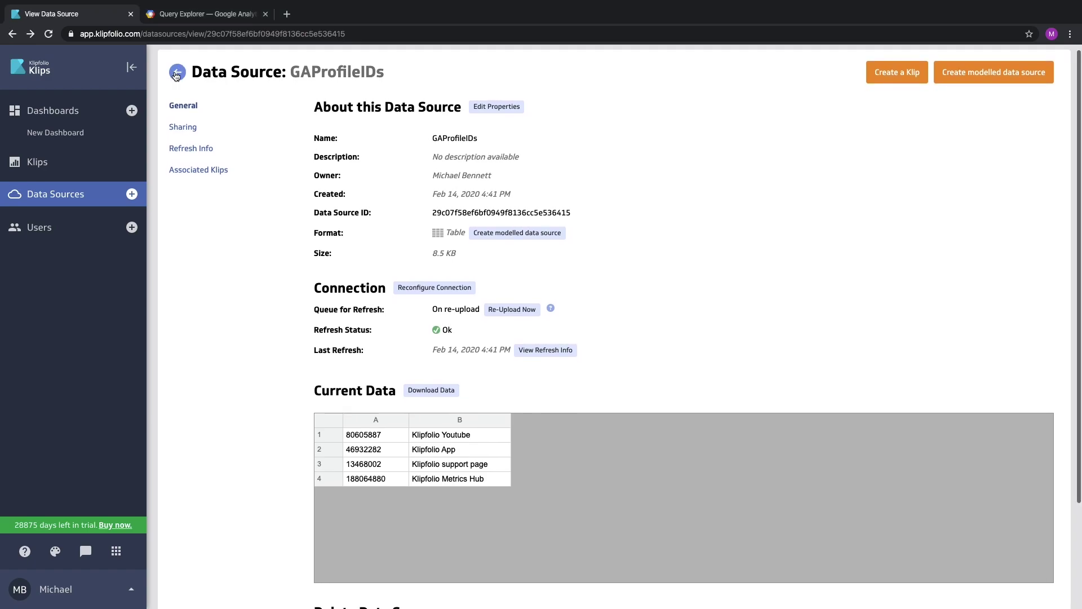
left_click(177, 73)
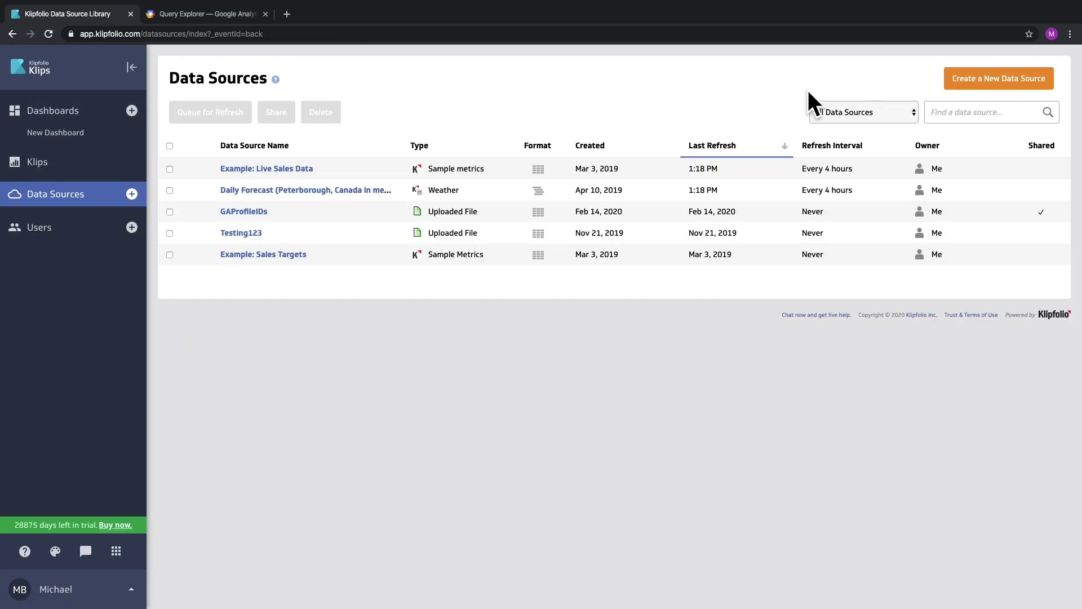
- Create a custom Google Analytics data source on the already connected Google account
left_click(997, 83)
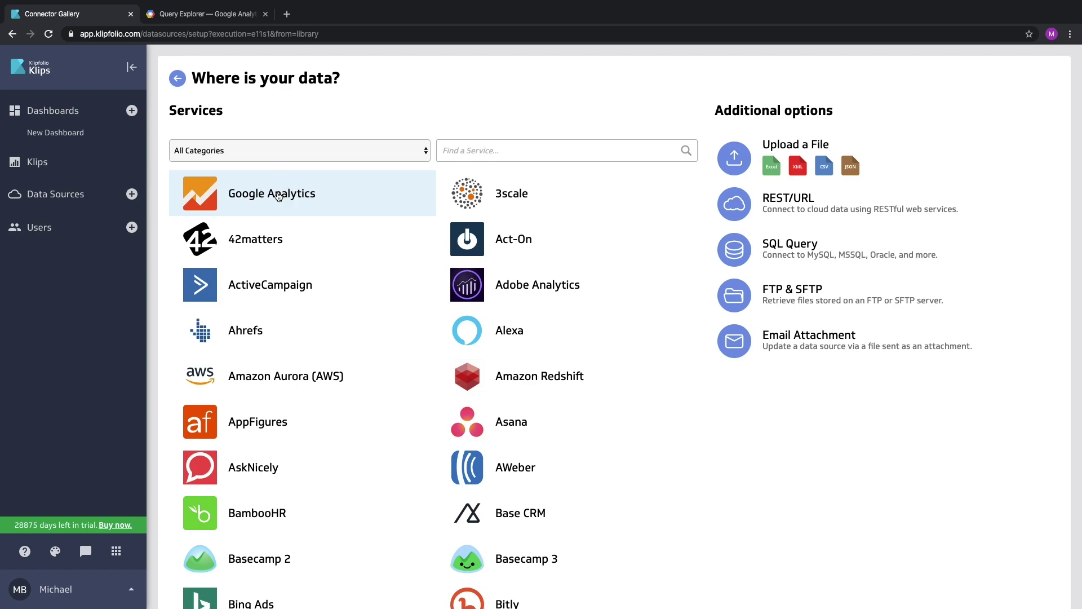
left_click(277, 195)
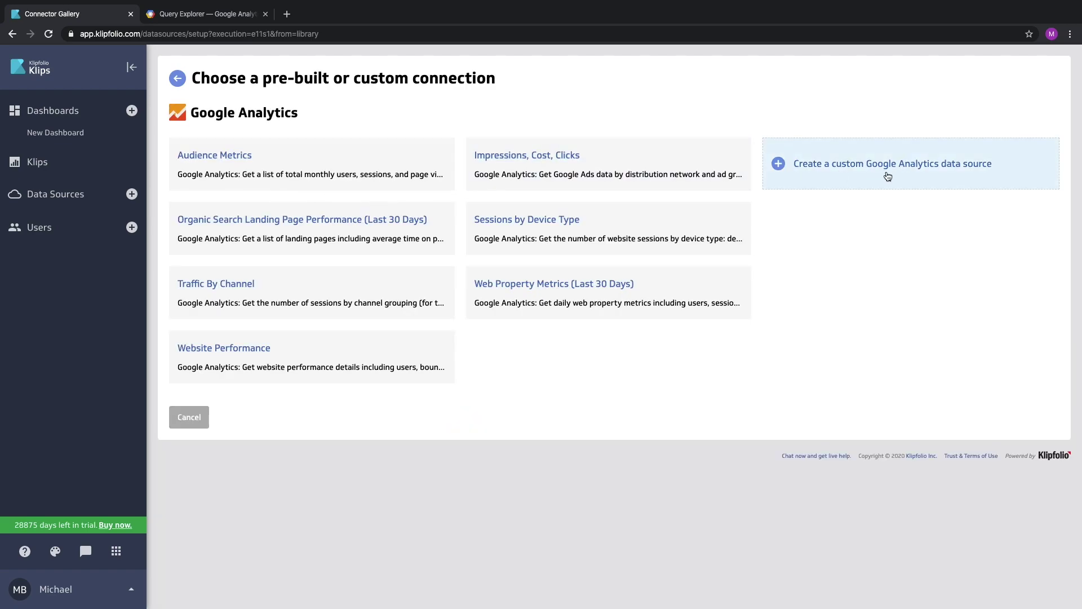
left_click(882, 178)
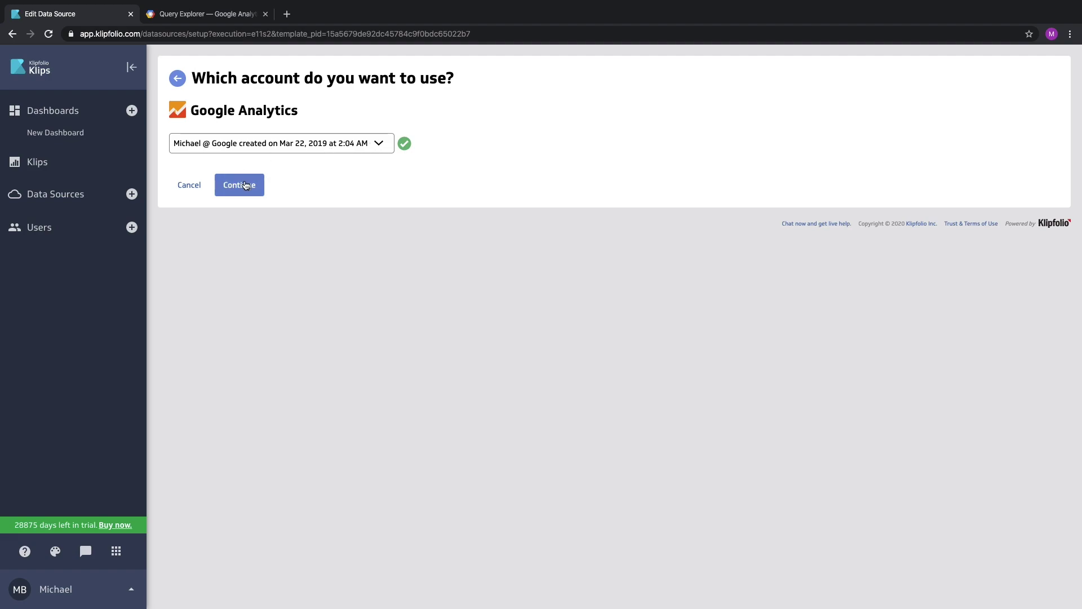
left_click(248, 185)
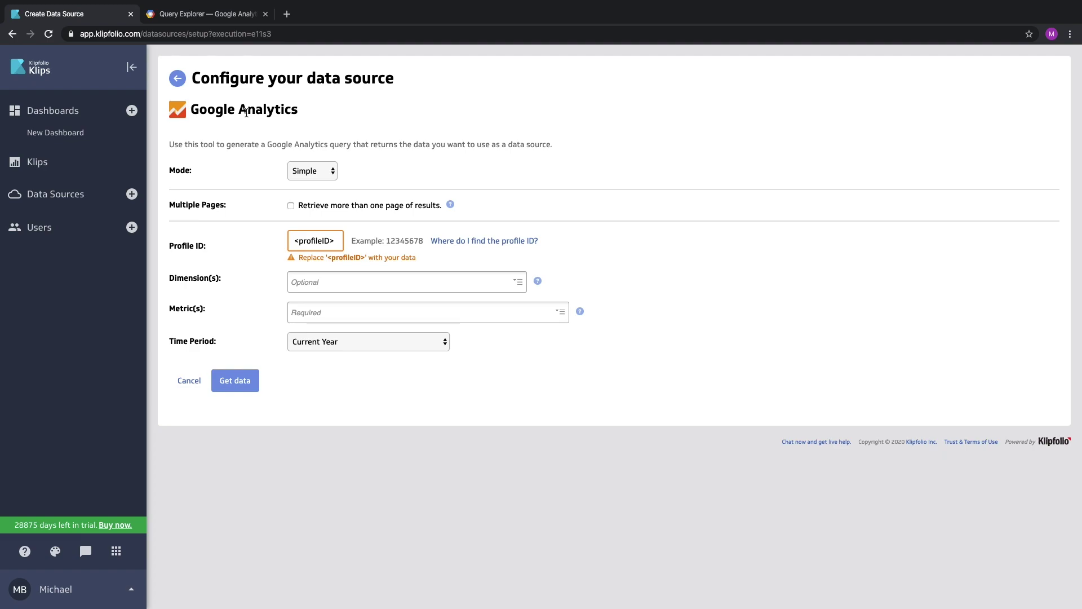
- Switch the query to Advanced mode, changing the start to -90 days and the profile ID to {props.ProfileID}
left_click(313, 174)
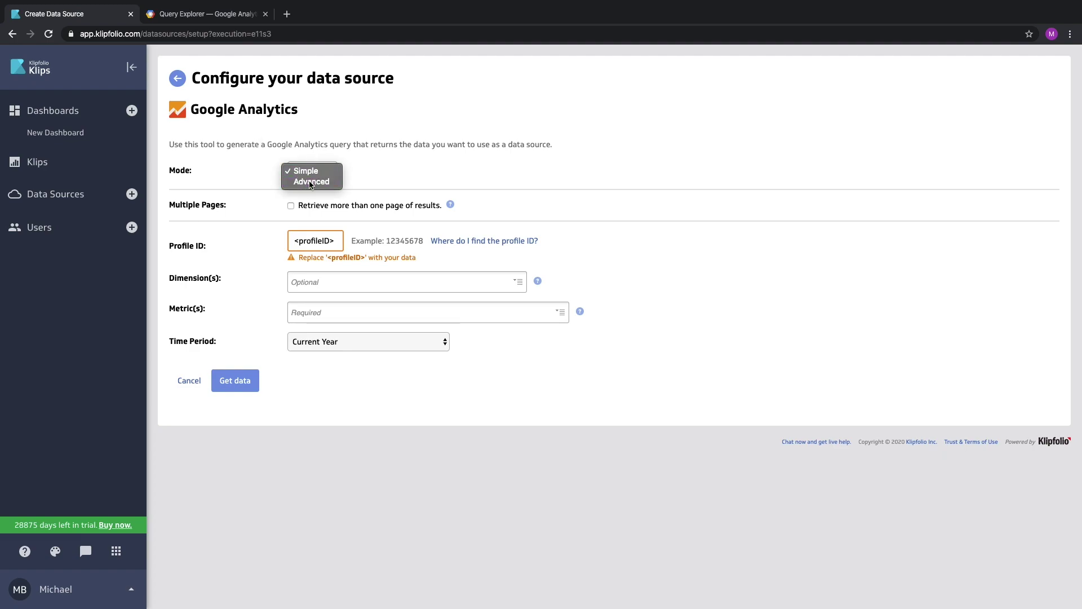
left_click(310, 182)
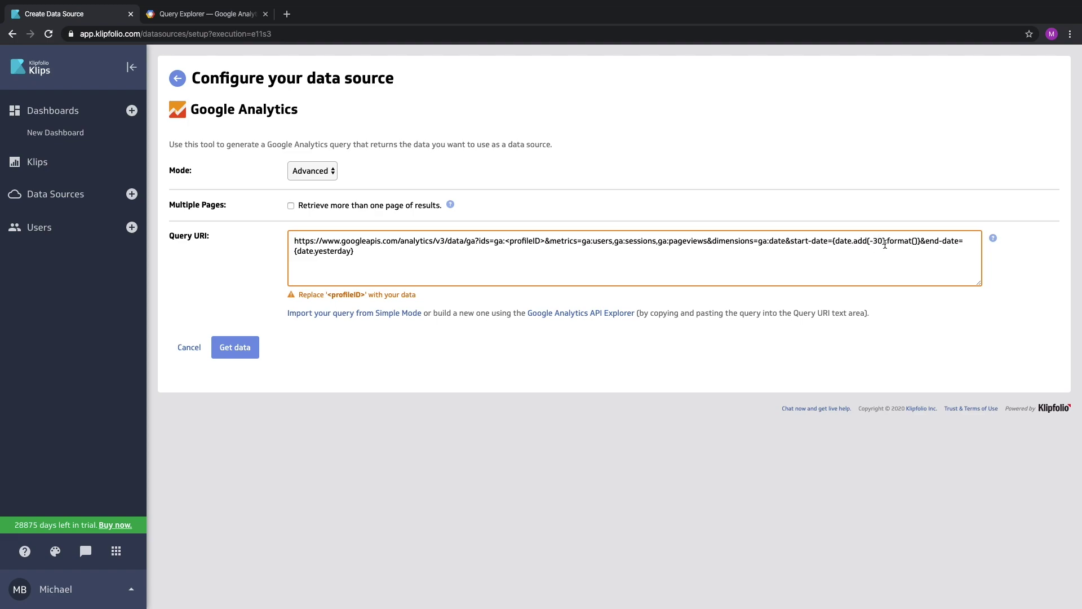
left_click(884, 242)
double_click(880, 242)
type("90")
left_click_drag(505, 241, 554, 243)
type("{props")
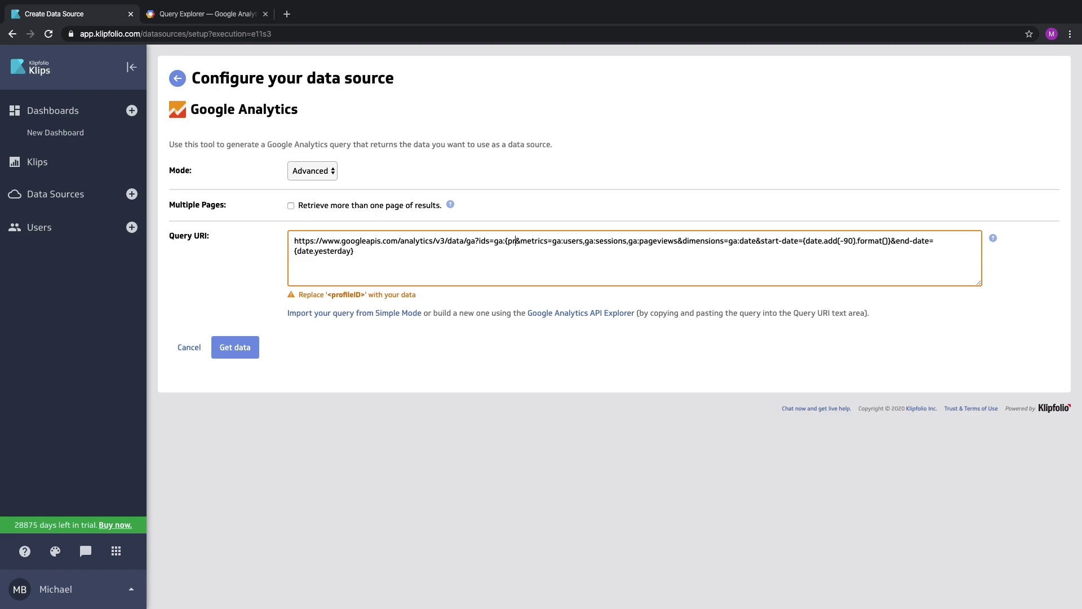
type(".")
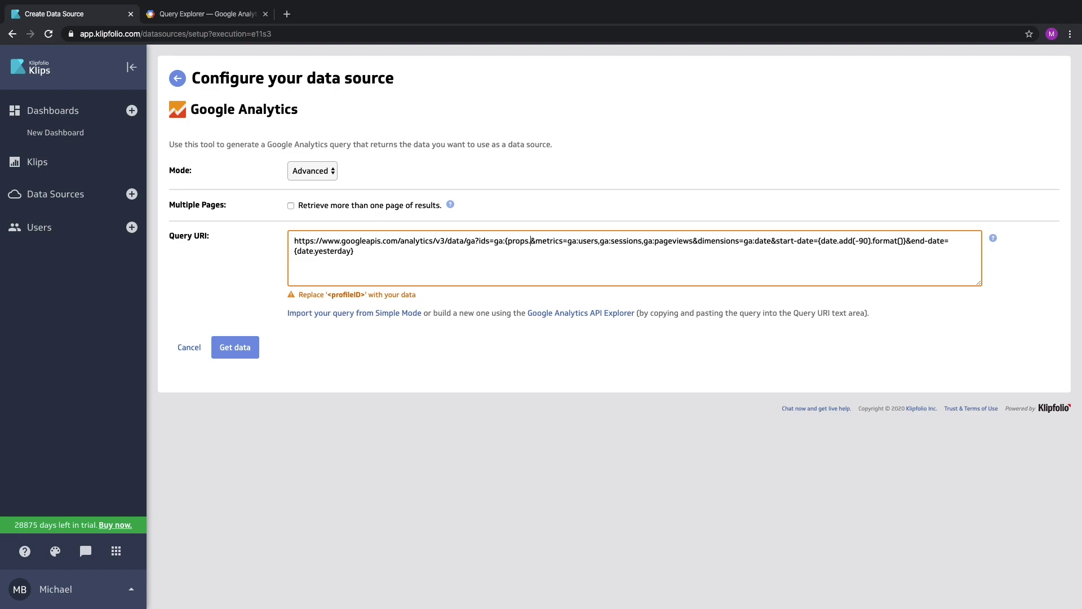
type("P")
type("rofileI")
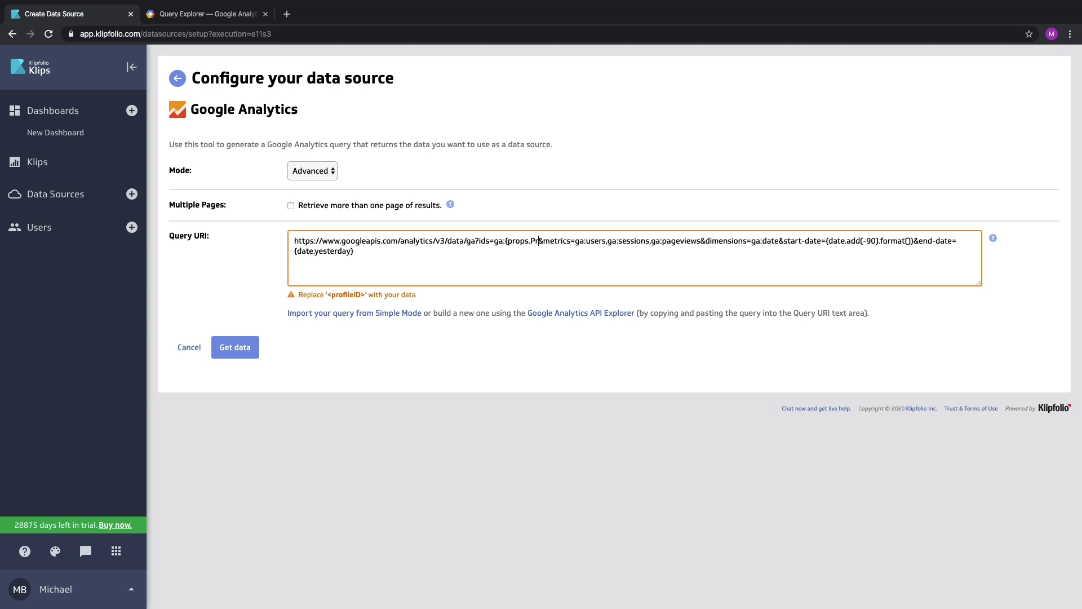
type("D")
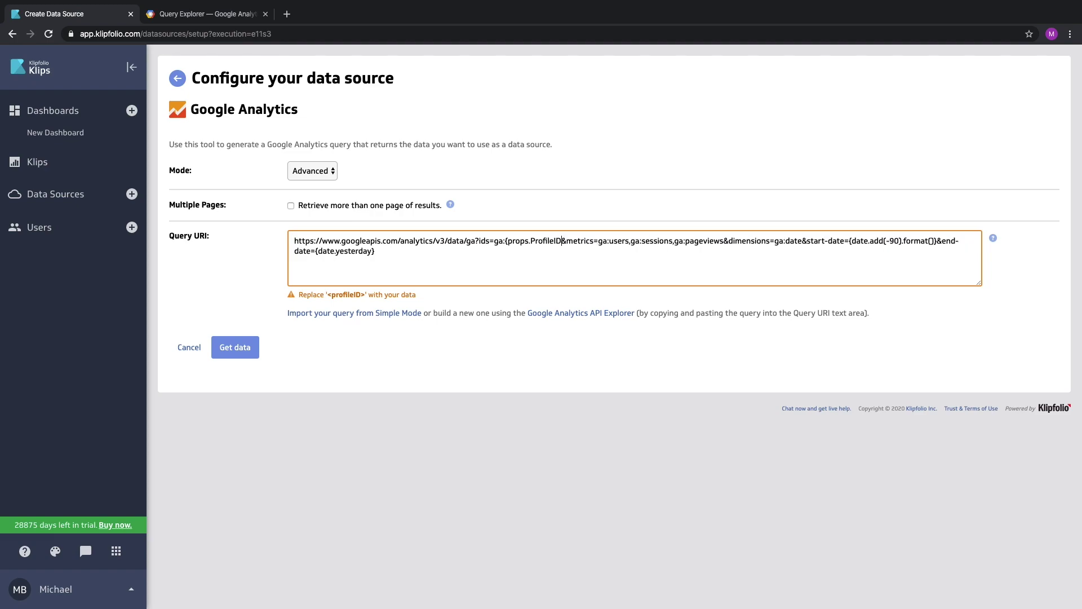
type("}")
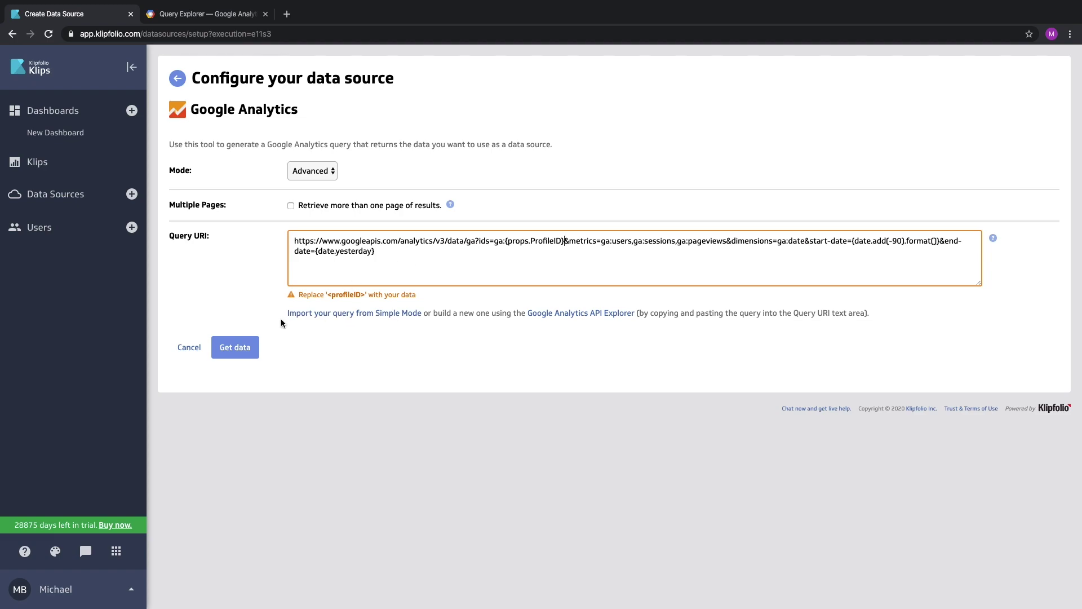
- Get the preview of daily users, sessions and pageviews, then continue to the save step
left_click(236, 348)
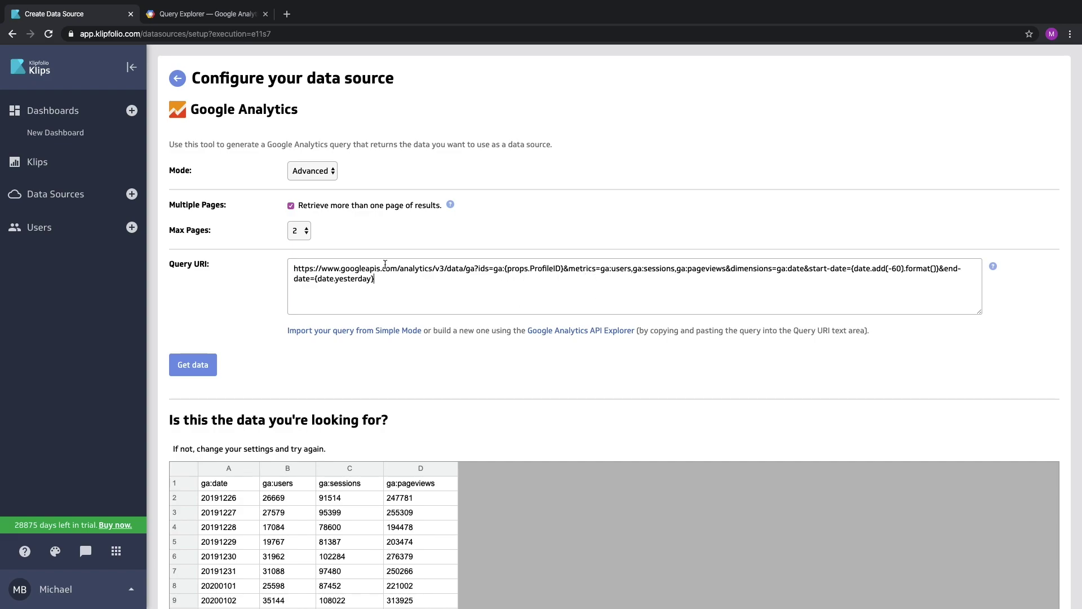
left_click(204, 363)
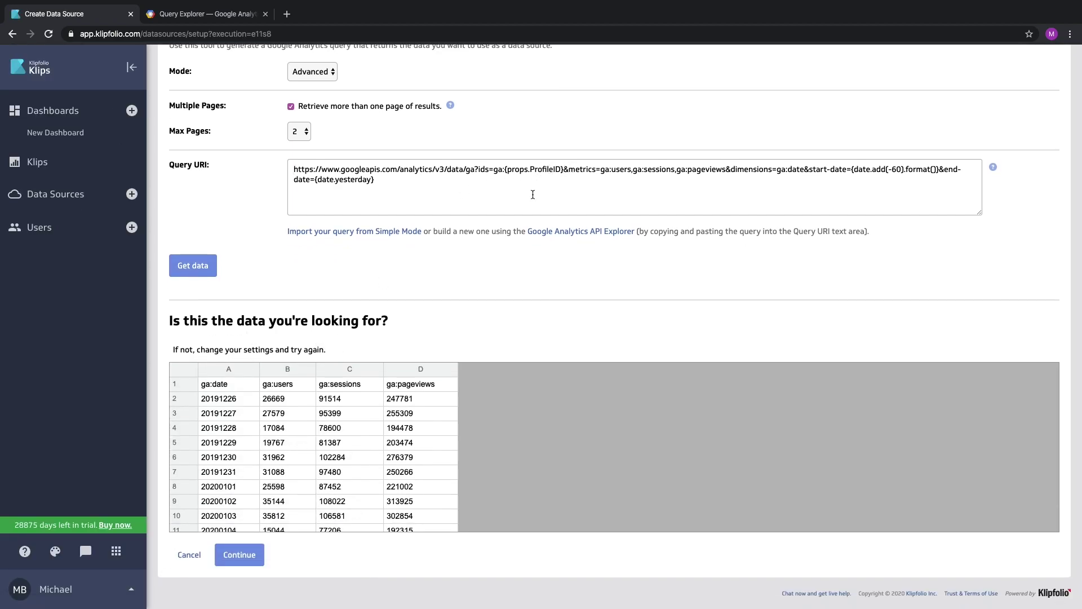
scroll(225, 395, "up", 1)
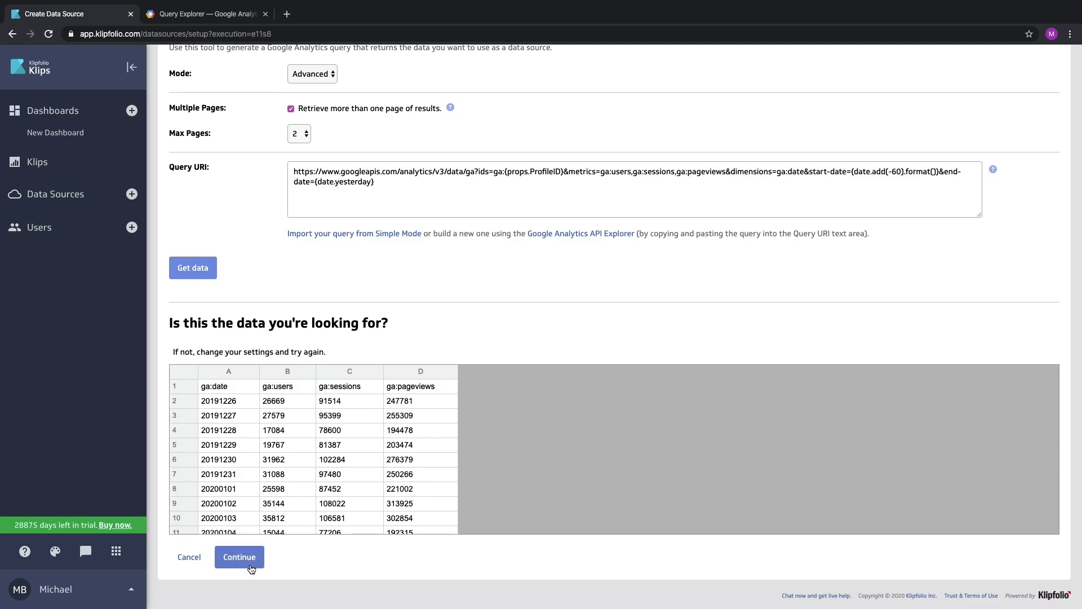
left_click(251, 562)
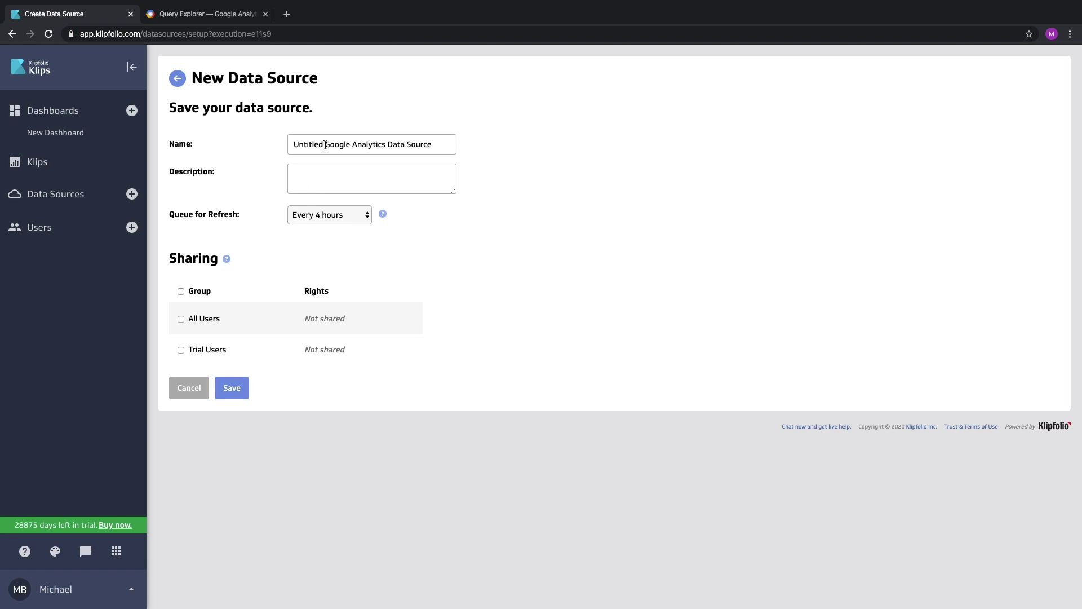
- Rename the source from 'Untitled' to 'Dynamic Google Analytics Data Source' and save it
left_click_drag(326, 145, 210, 145)
type("Dynam")
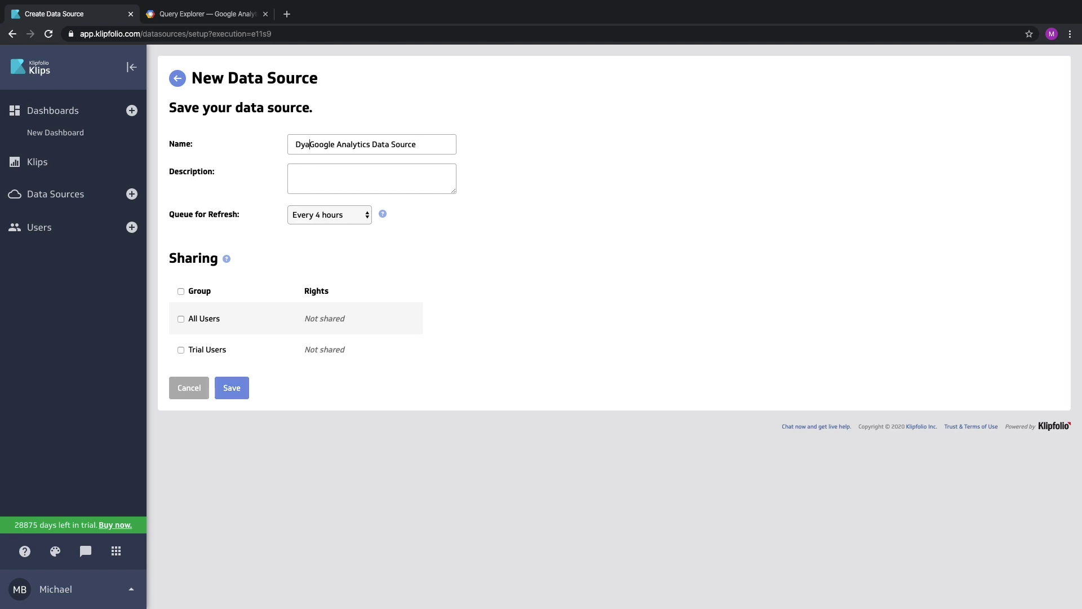
key("BackSpace")
key("BackSpace")
key("BackSpace")
type("namic")
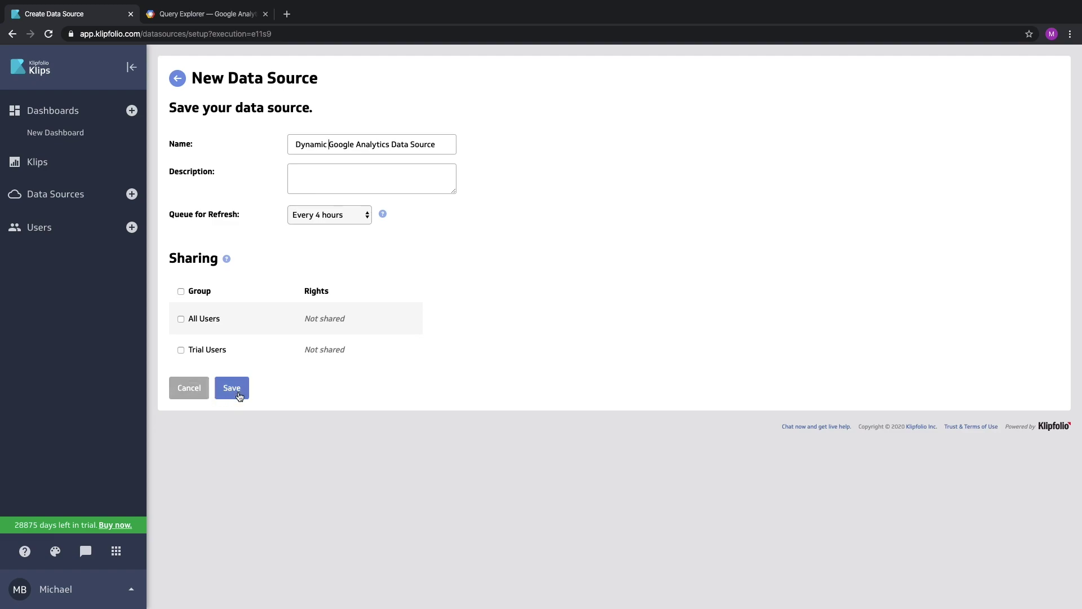
left_click(239, 396)
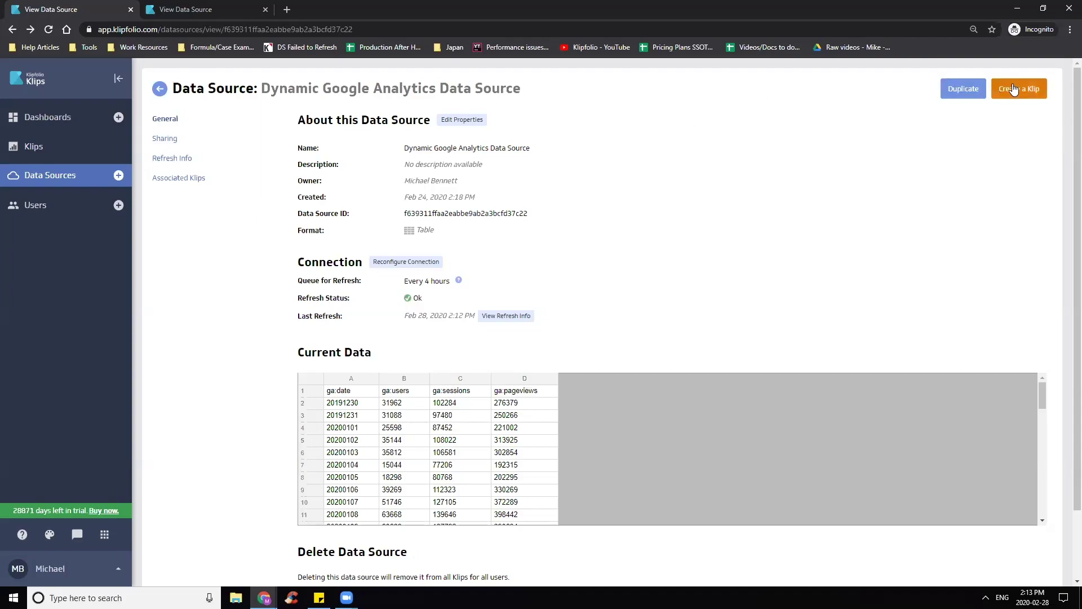
- Start a new Klip, add a Bar/Line Chart, and feed its X axis from the ga:date column
left_click(1015, 88)
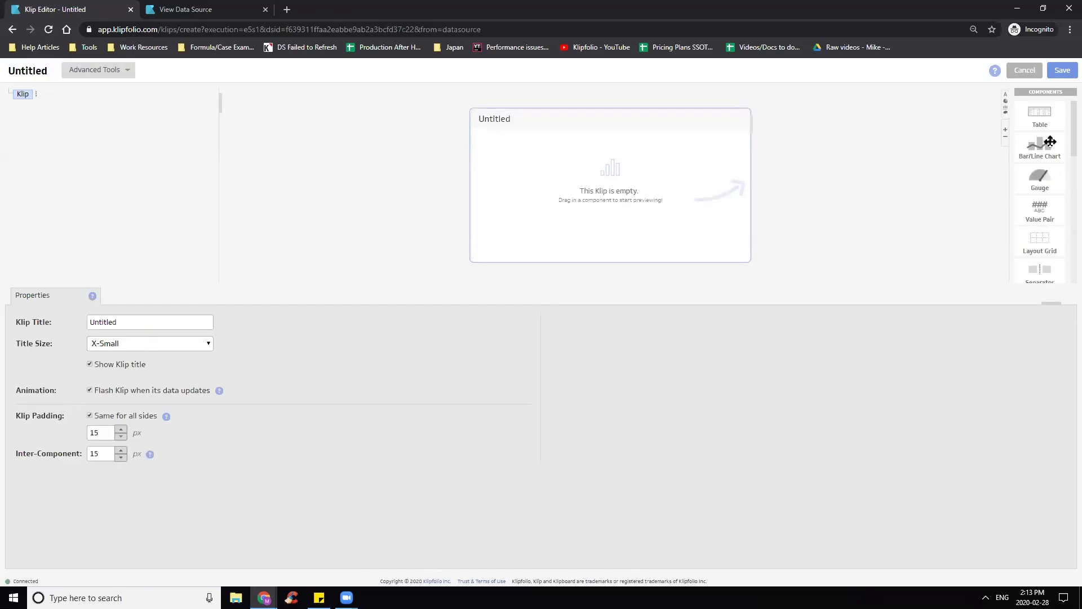
left_click_drag(1050, 141, 620, 196)
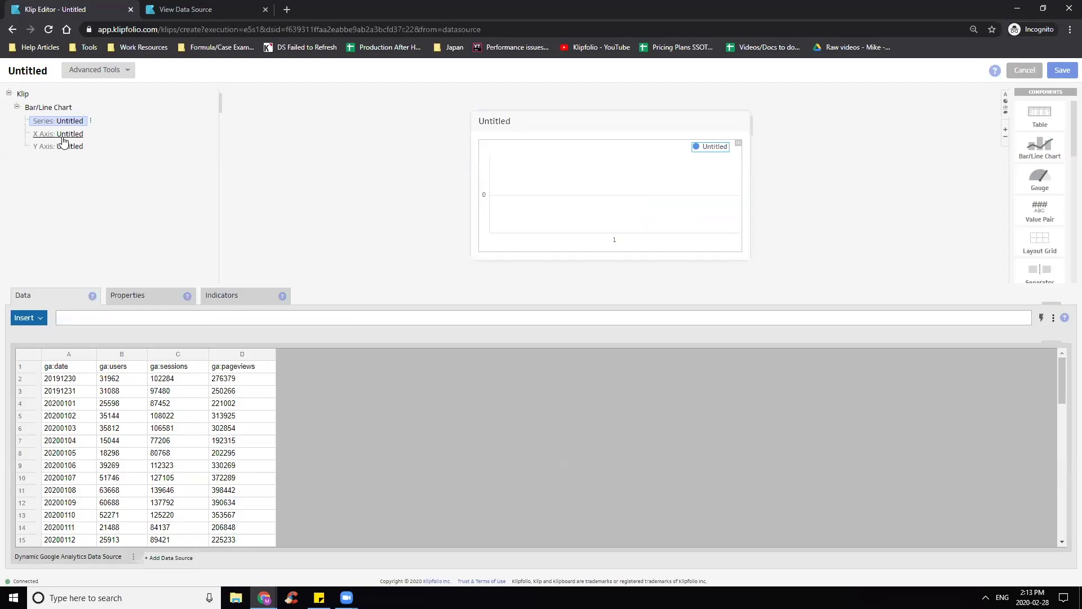
left_click(64, 139)
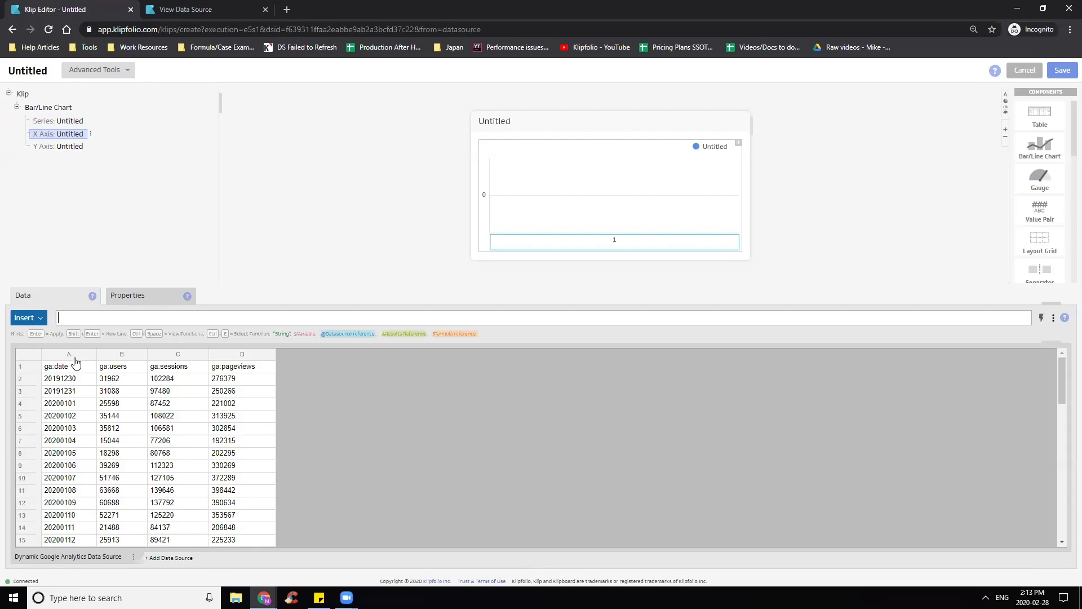
left_click(80, 359)
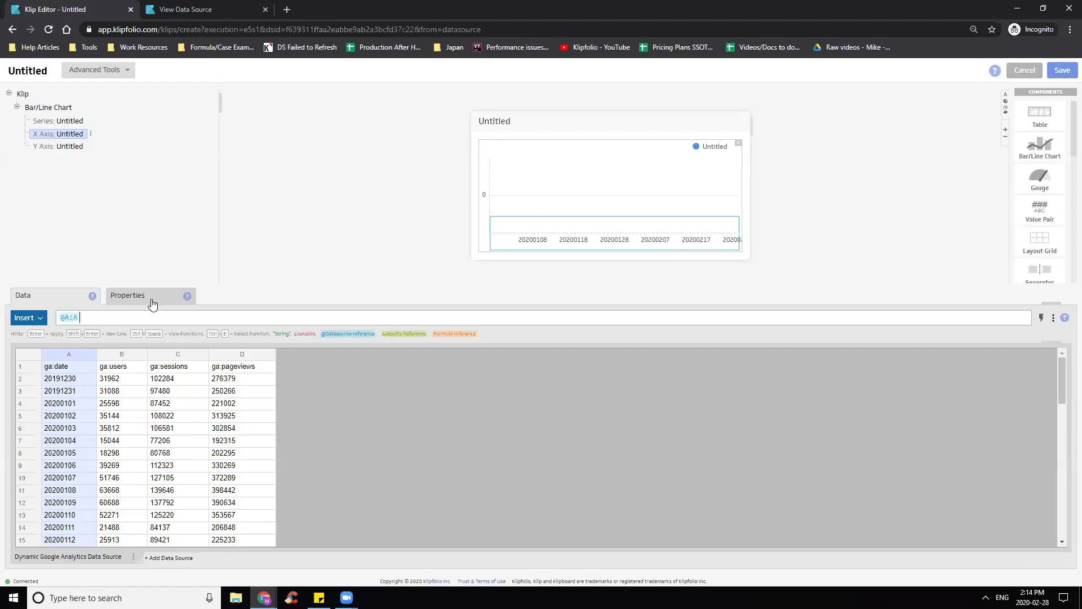
- Set the X axis display date format to MMM dd, yyyy (e.g. Aug 05, 2016)
left_click(152, 304)
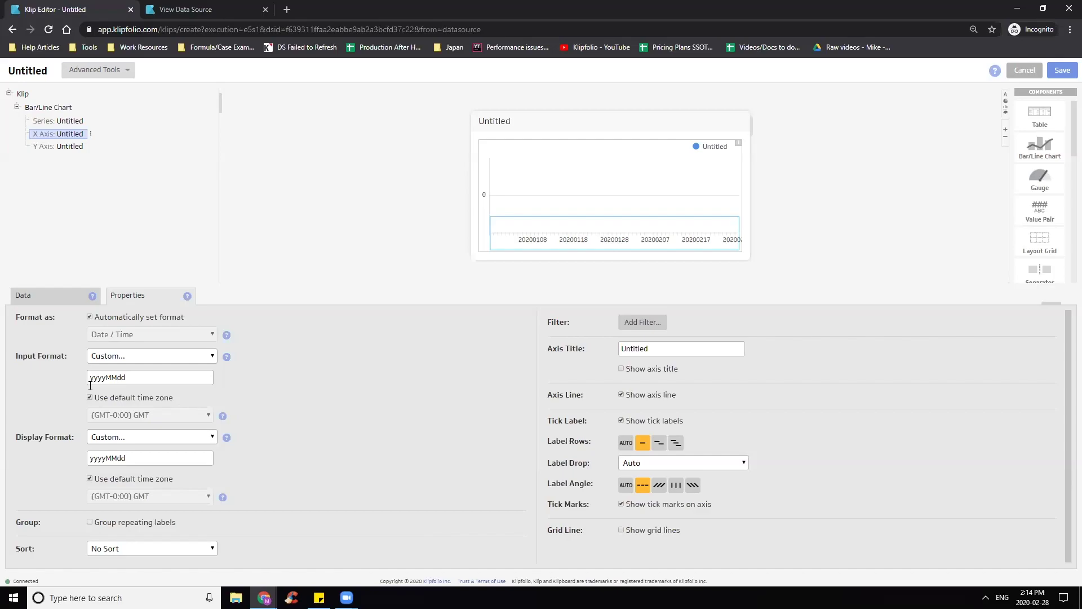
left_click(143, 432)
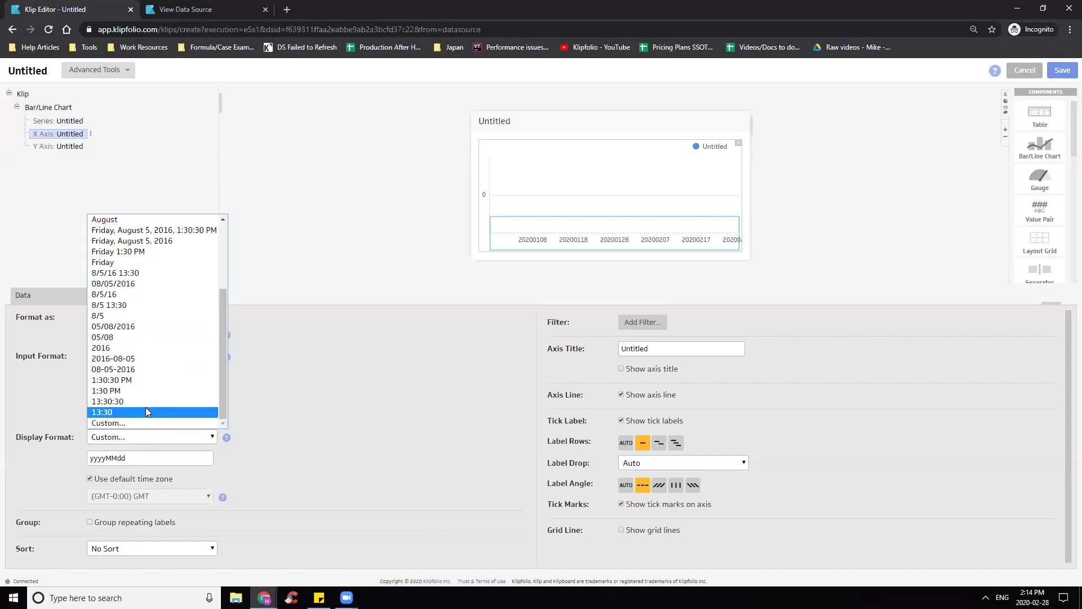
scroll(160, 386, "up", 3)
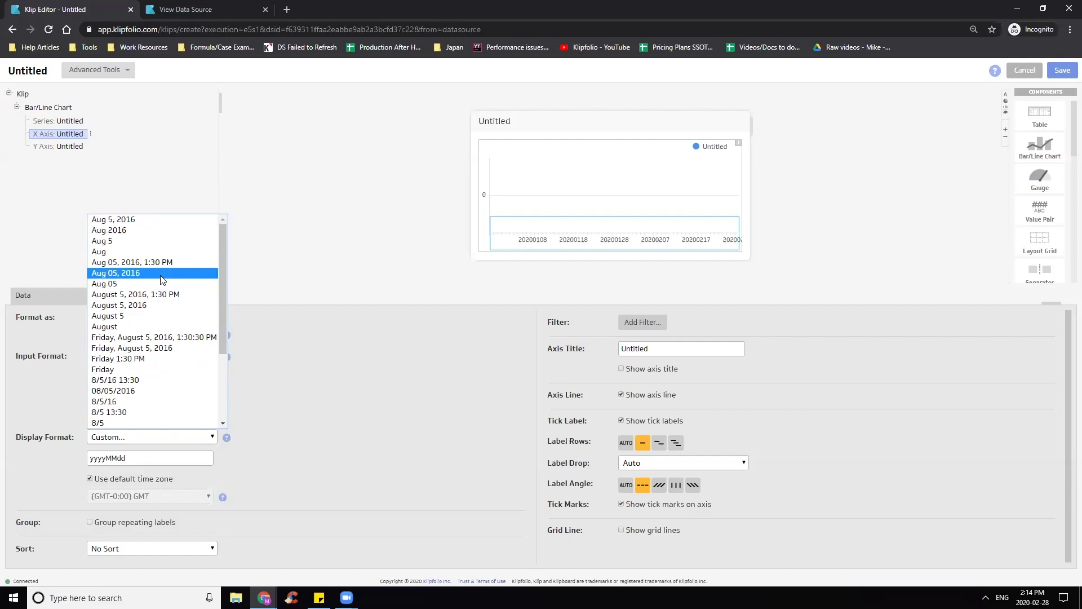
left_click(163, 274)
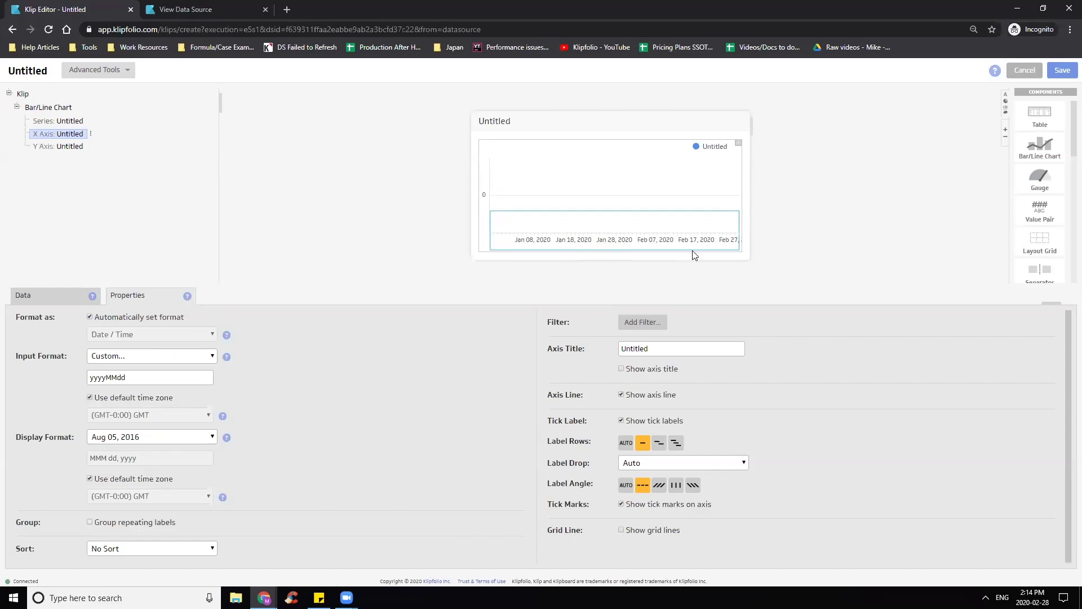
- Set X axis Label Rows and Label Angle to AUTO and widen the chart
left_click(626, 444)
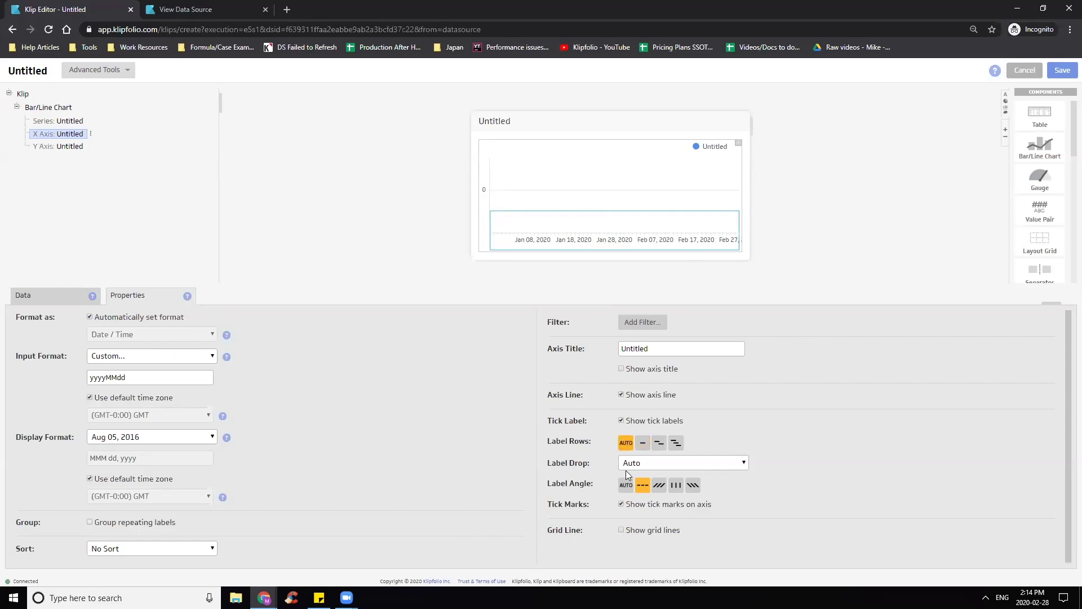
left_click(626, 485)
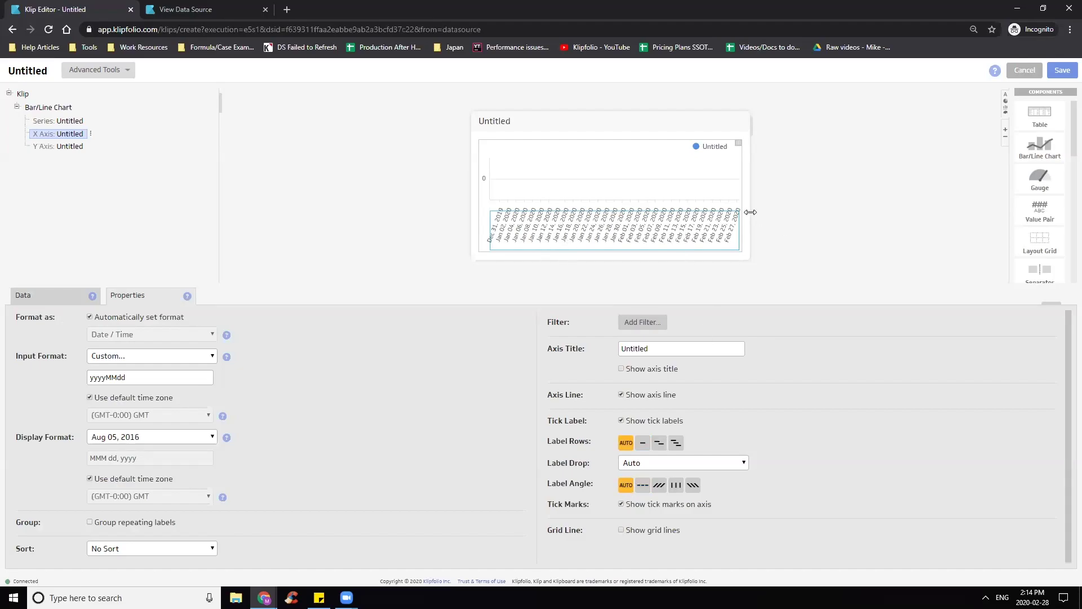
left_click_drag(750, 211, 985, 211)
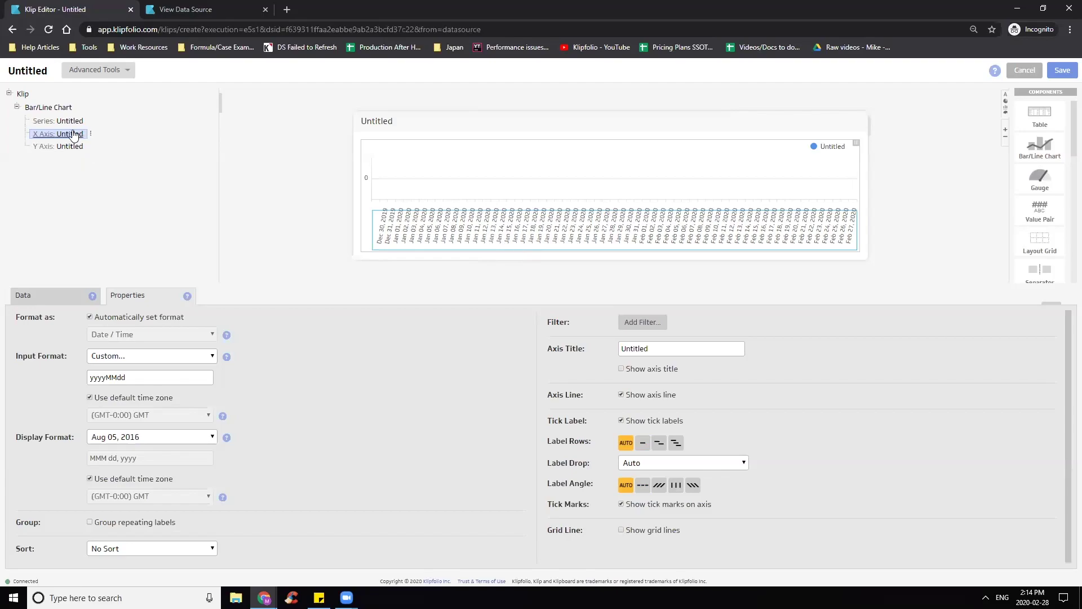
- Feed the first series from ga:users and label it Users
left_click(61, 121)
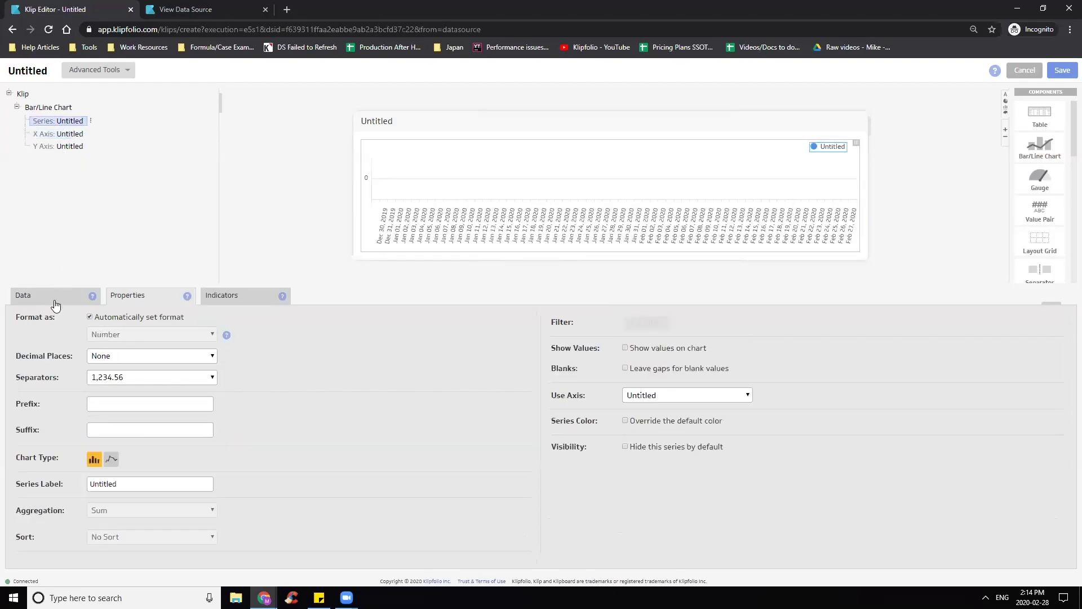
left_click(54, 302)
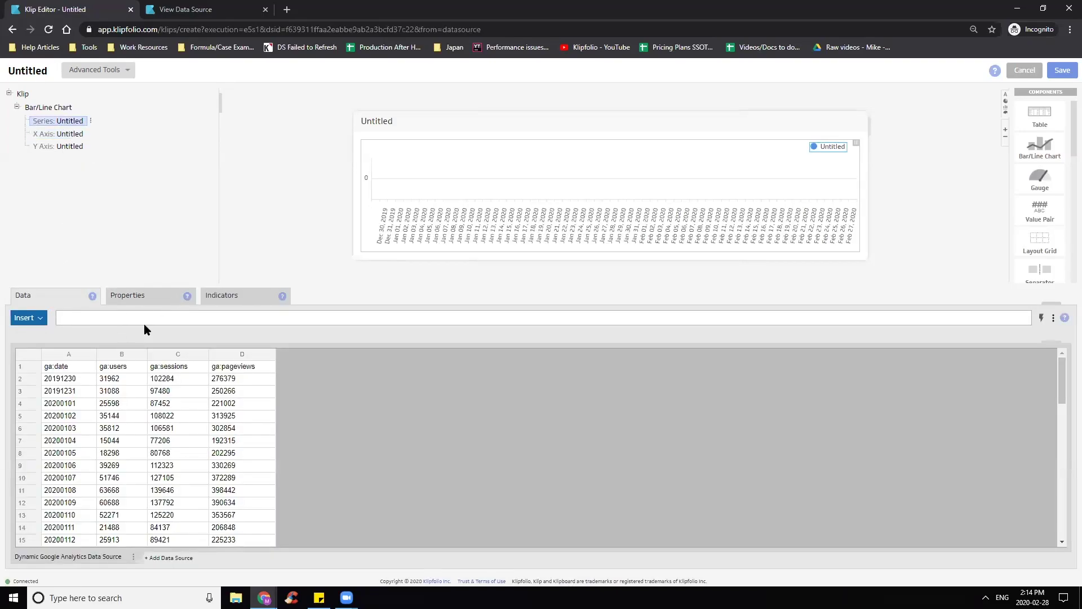
left_click(122, 354)
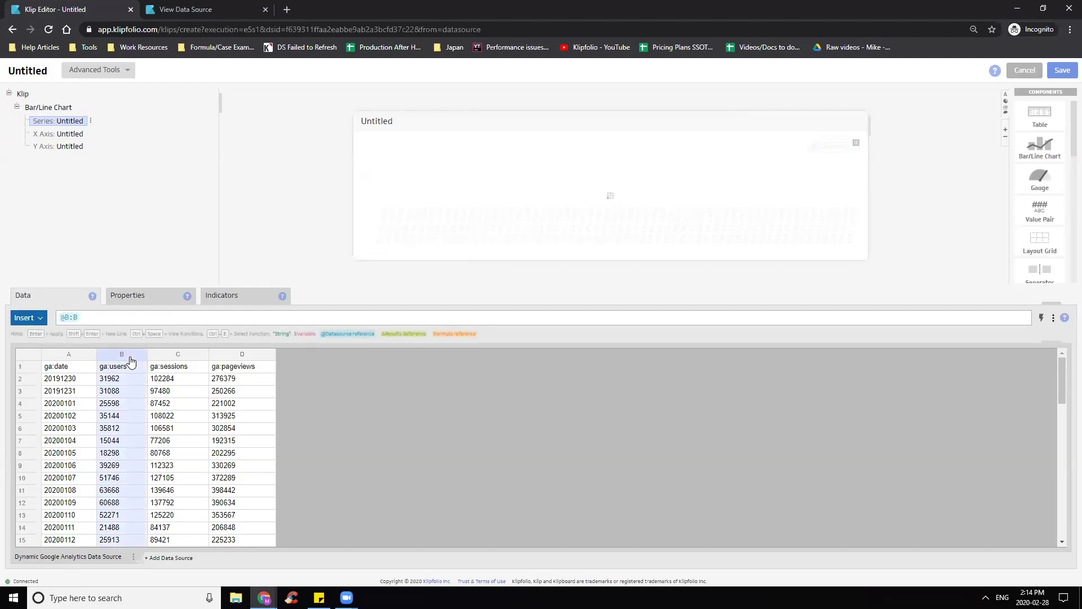
left_click(137, 296)
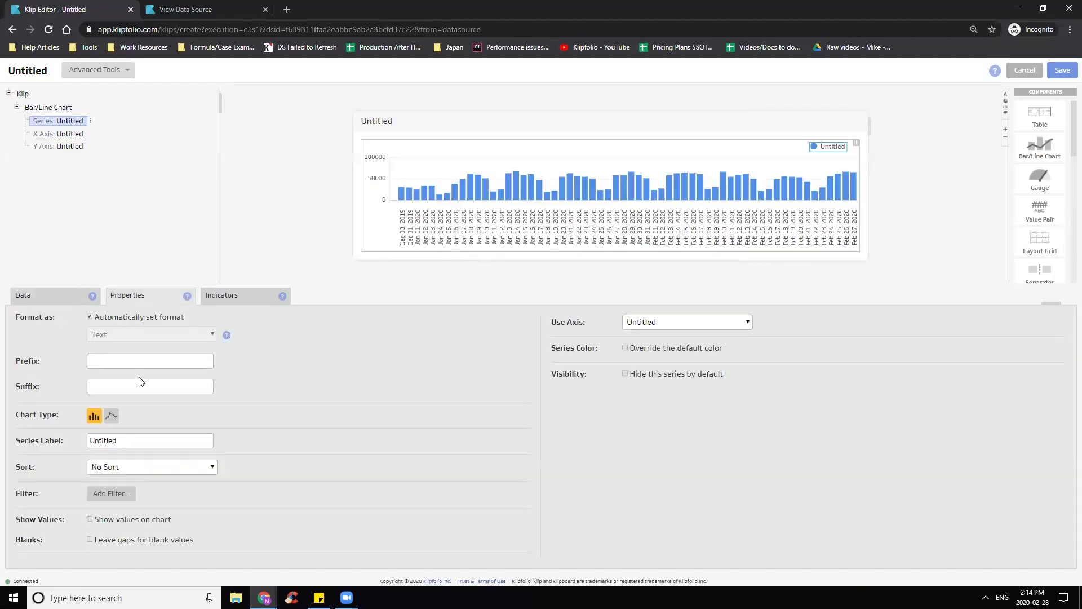
double_click(145, 441)
type("Users")
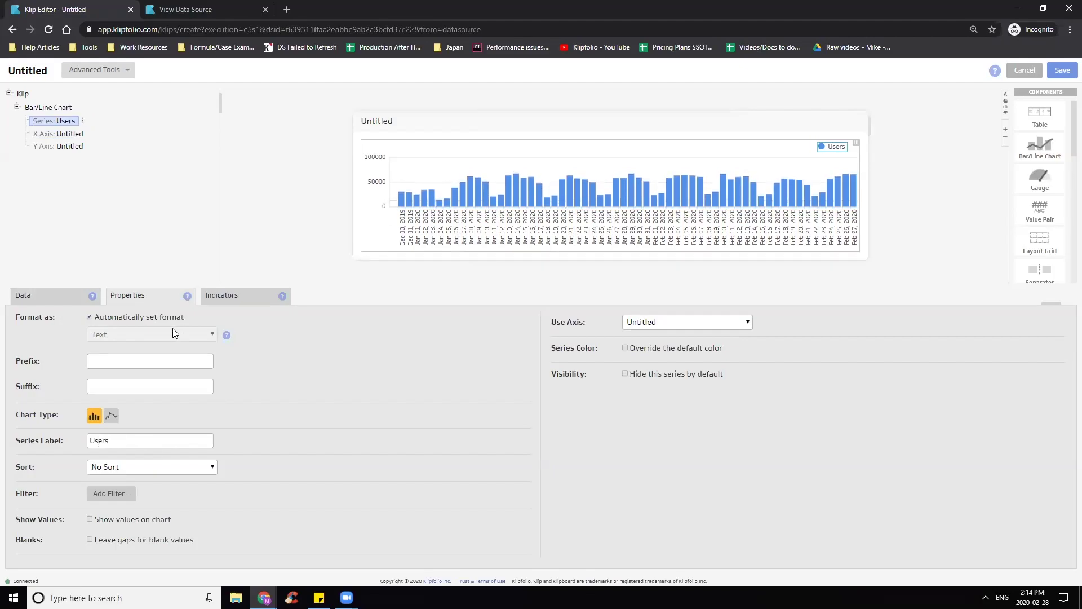
- Add two more series to the chart and name them Pageviews and Sessions
right_click(45, 113)
left_click(85, 212)
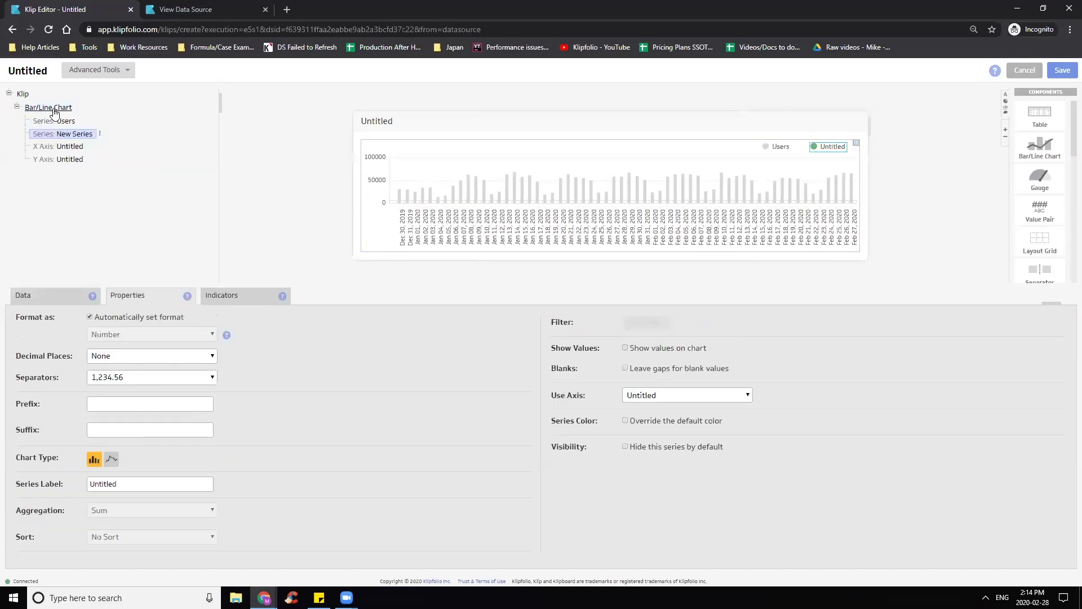
right_click(54, 113)
left_click(73, 208)
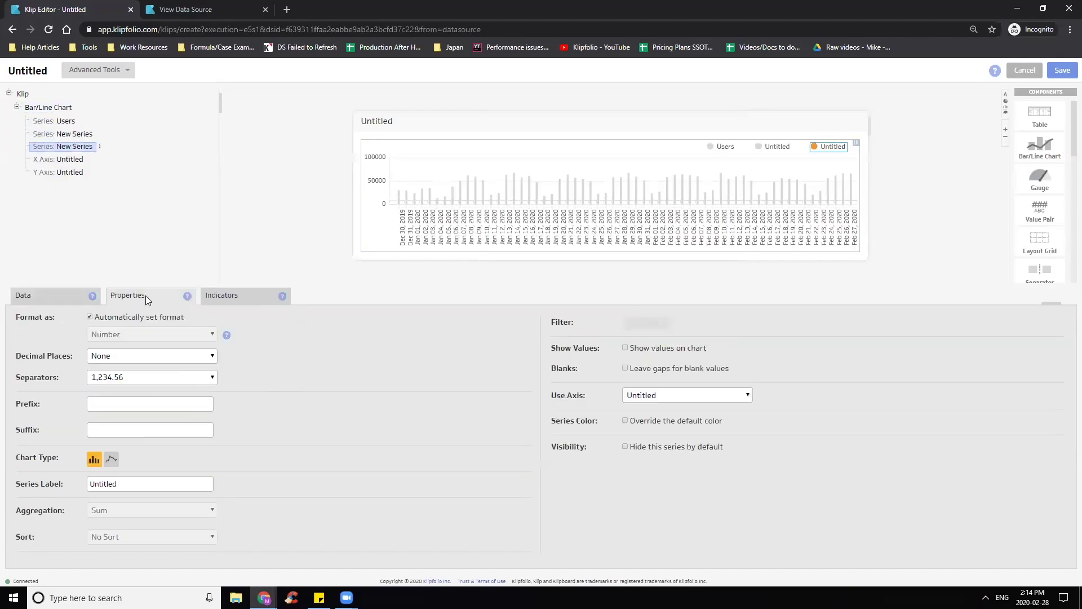
double_click(127, 486)
type("Pagevieq")
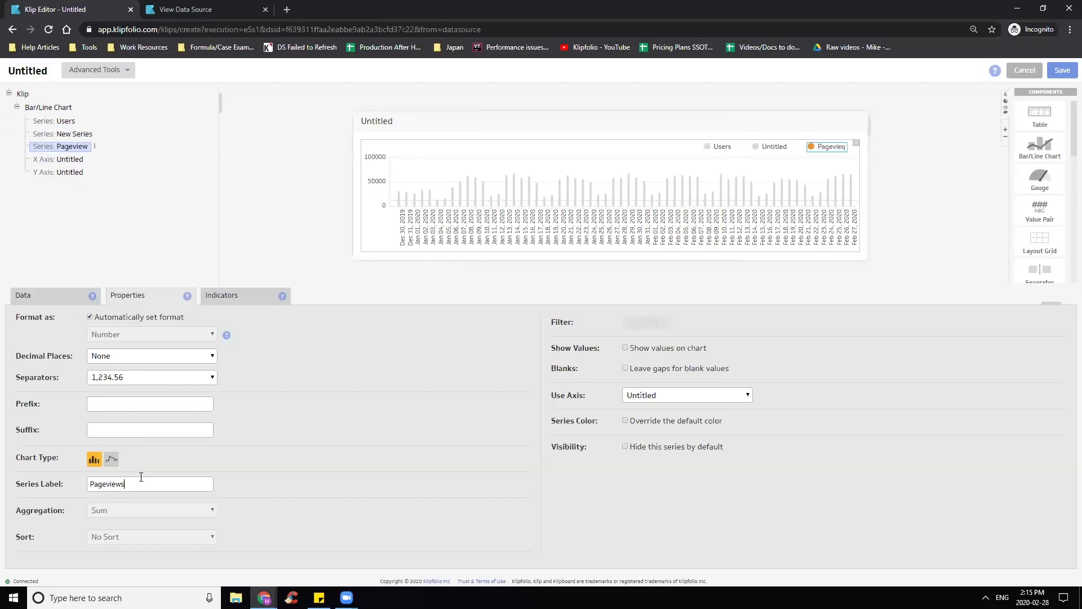
left_click(67, 134)
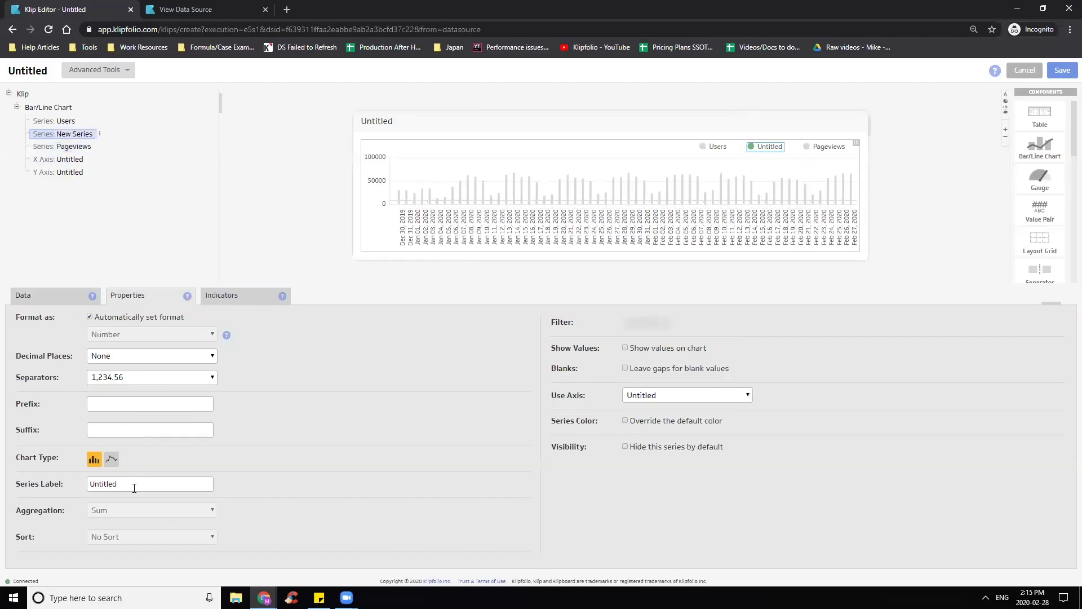
double_click(134, 488)
type("Sessions")
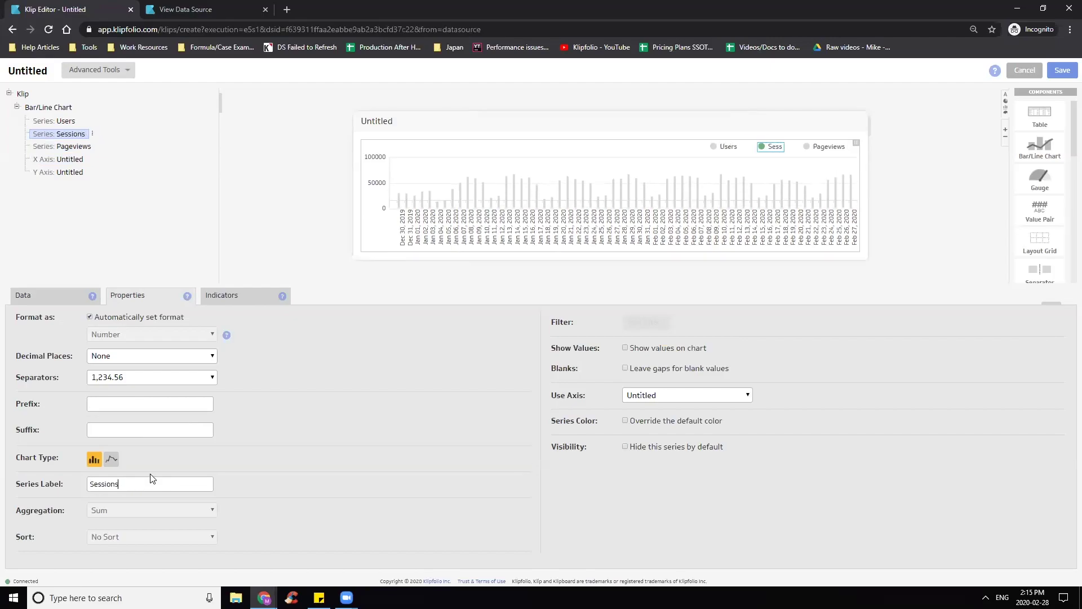
- Feed the Sessions series from ga:sessions and the Pageviews series from ga:pageviews
left_click(70, 298)
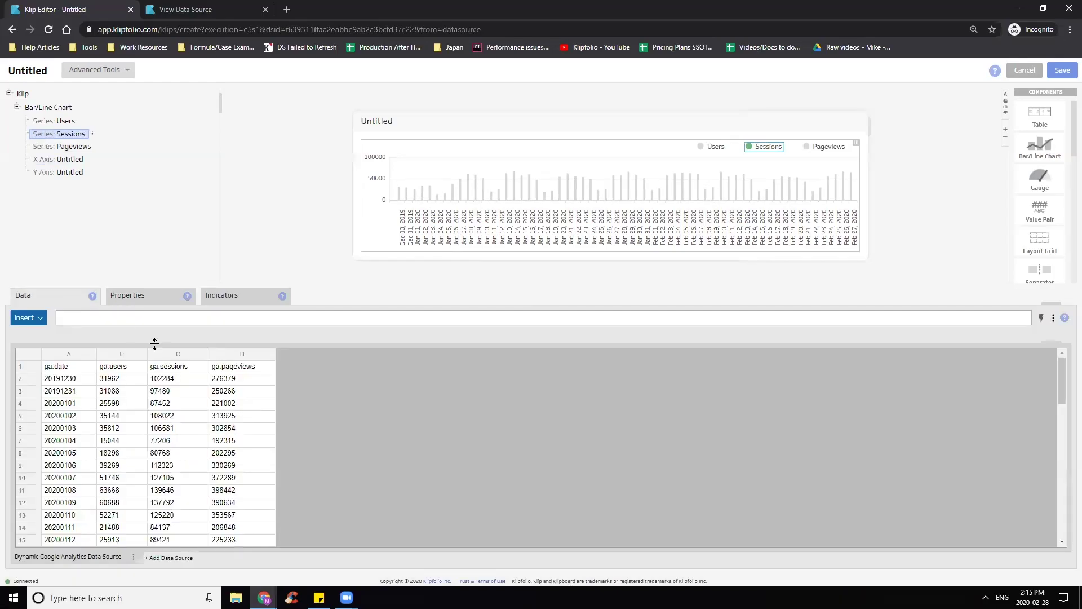
left_click(178, 358)
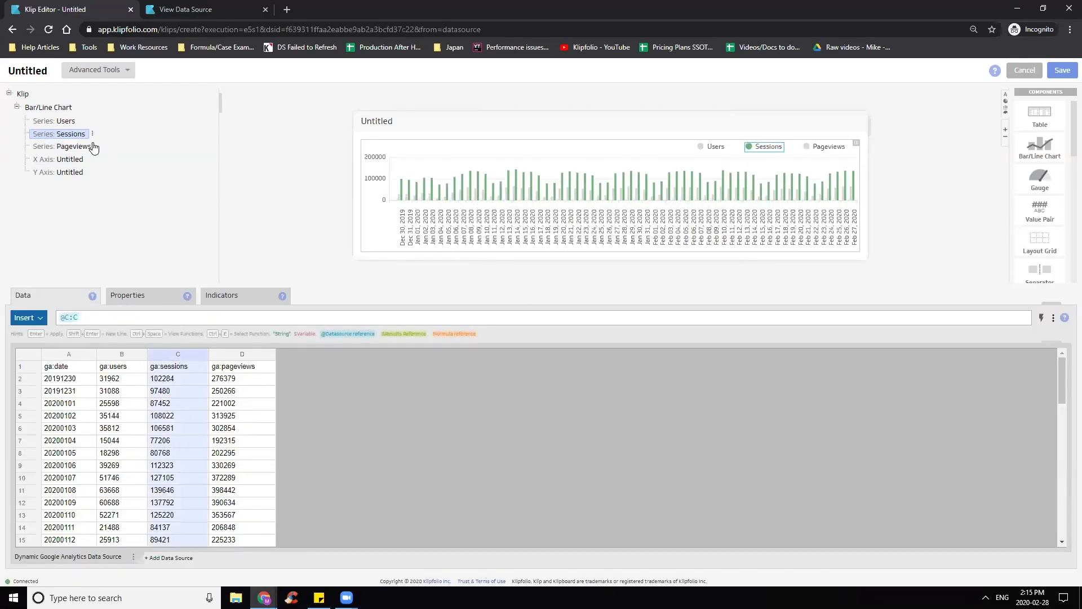
left_click(84, 149)
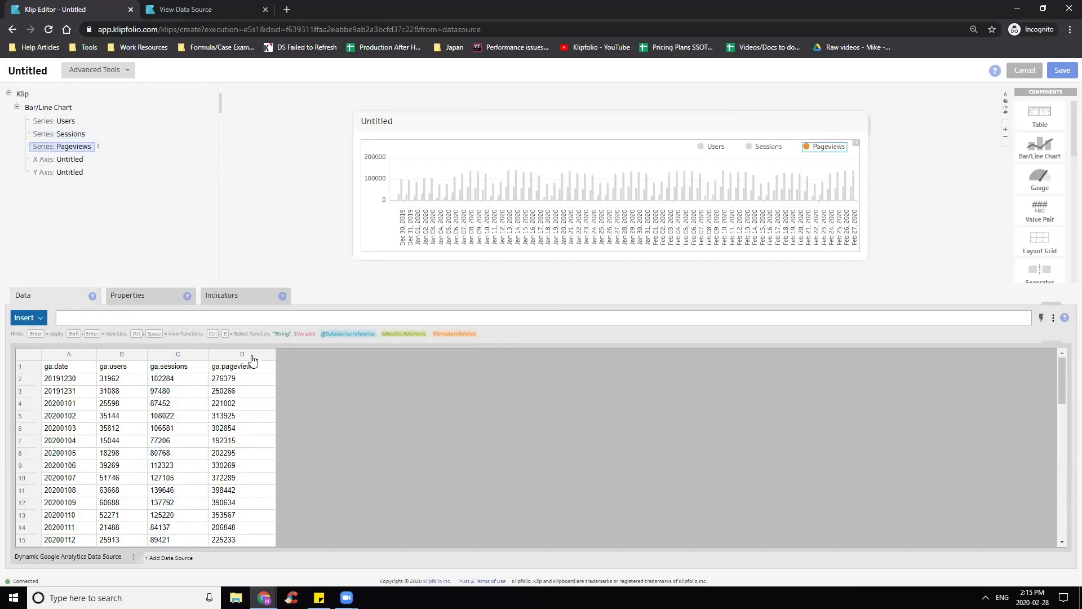
left_click(252, 358)
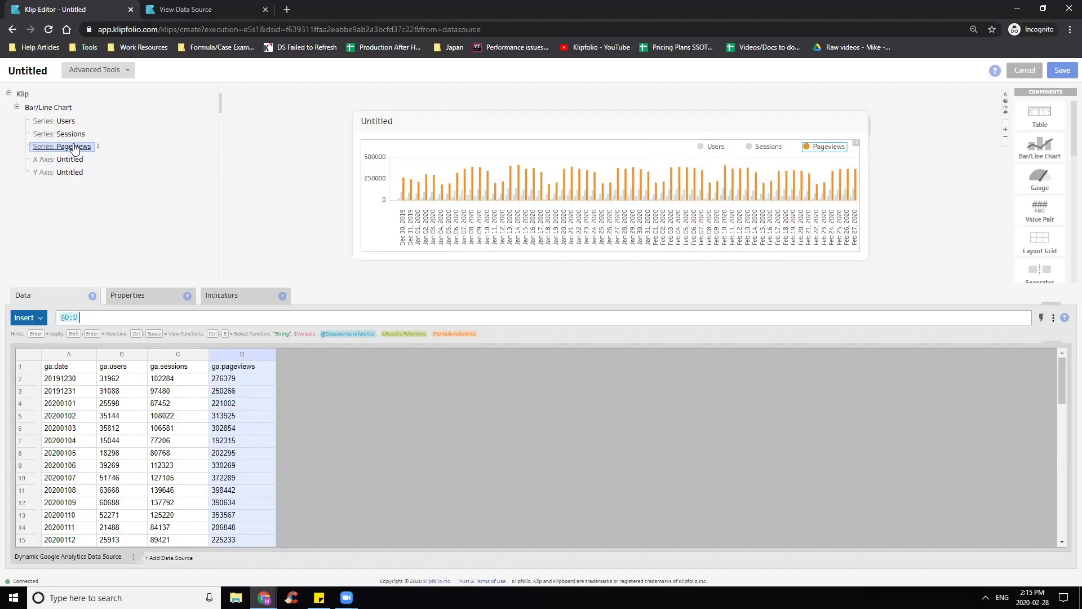
scroll(1056, 221, "down", 2)
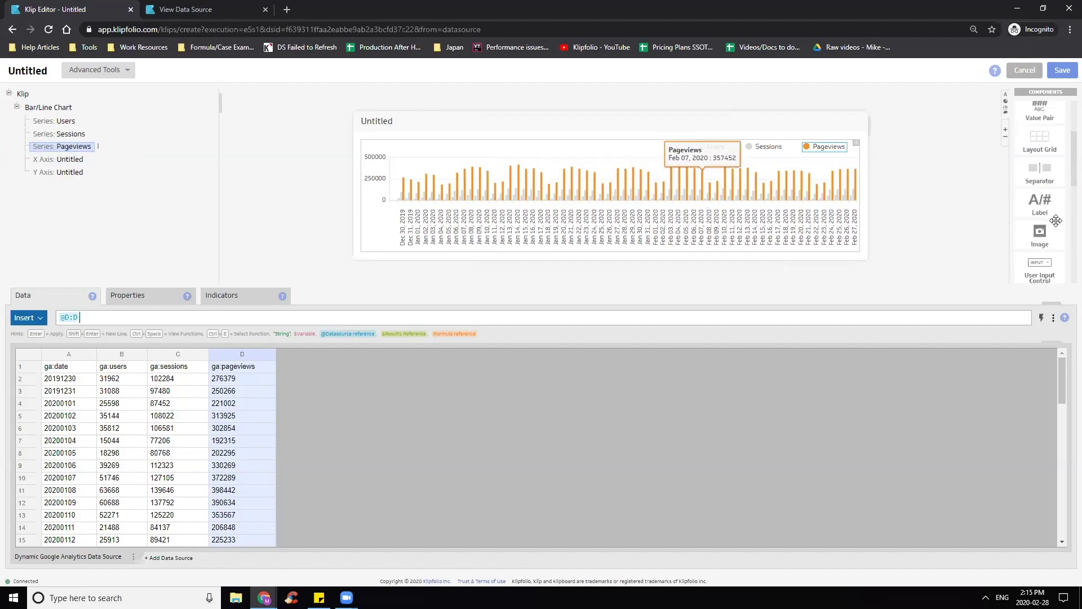
scroll(1056, 220, "down", 3)
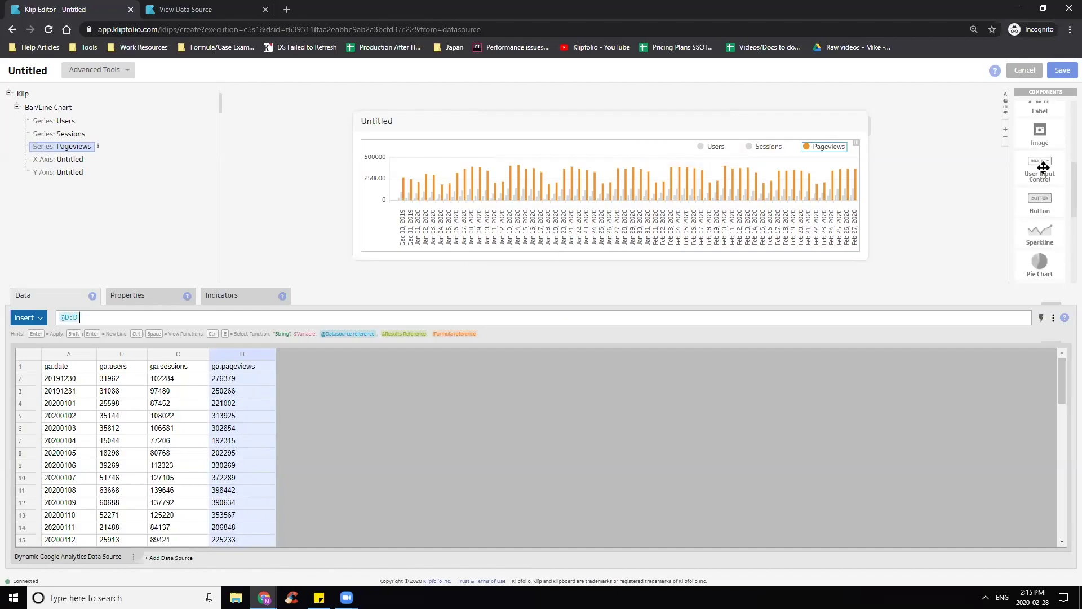
- Add a profile drop-down whose values are the GAProfileIDs profile IDs in column A
left_click_drag(1044, 168, 609, 146)
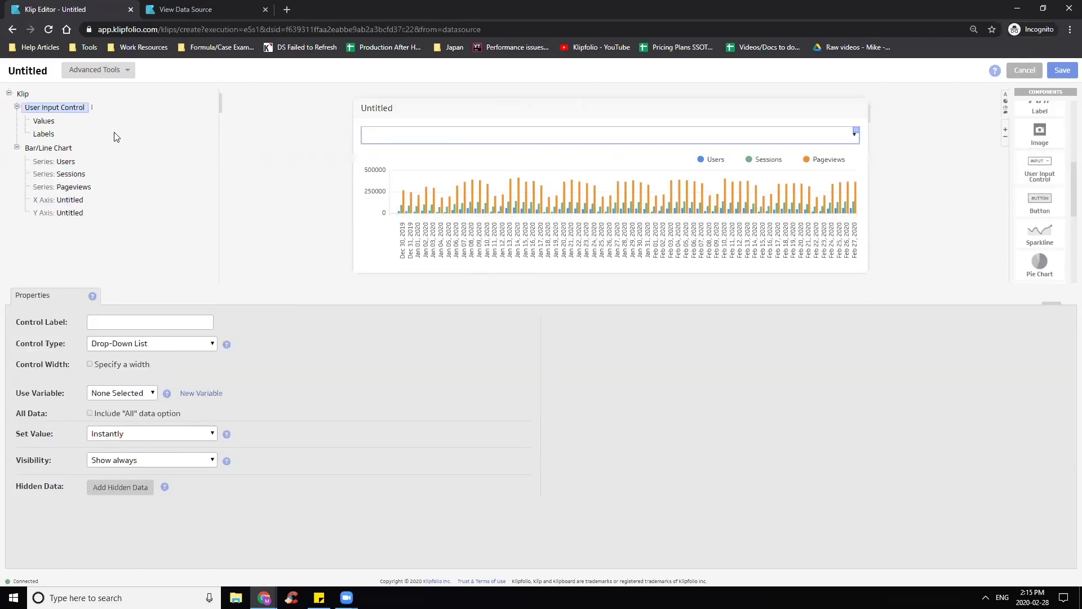
left_click(51, 127)
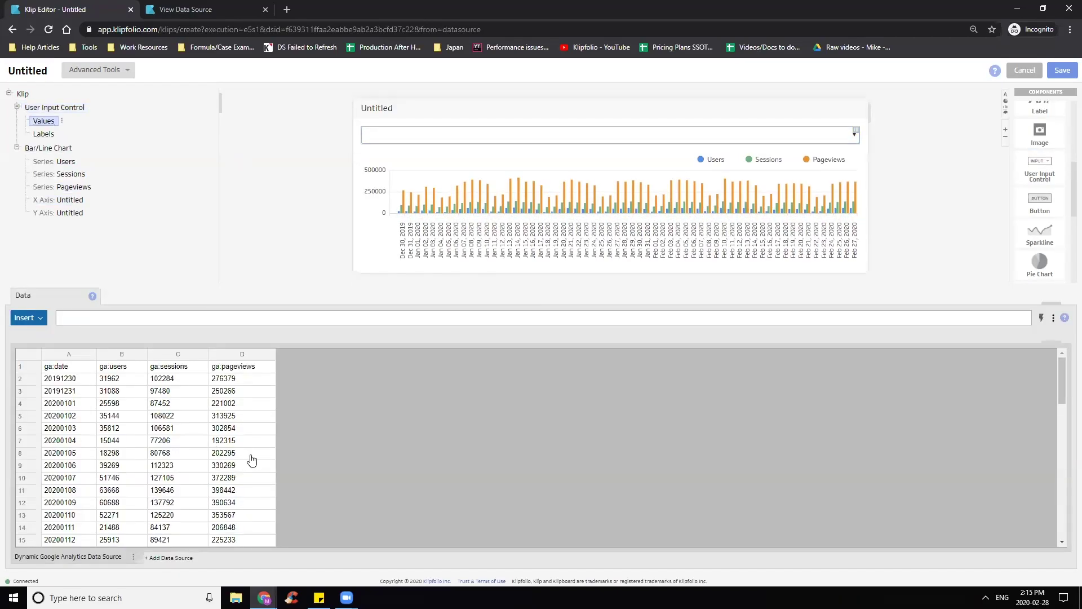
left_click(177, 559)
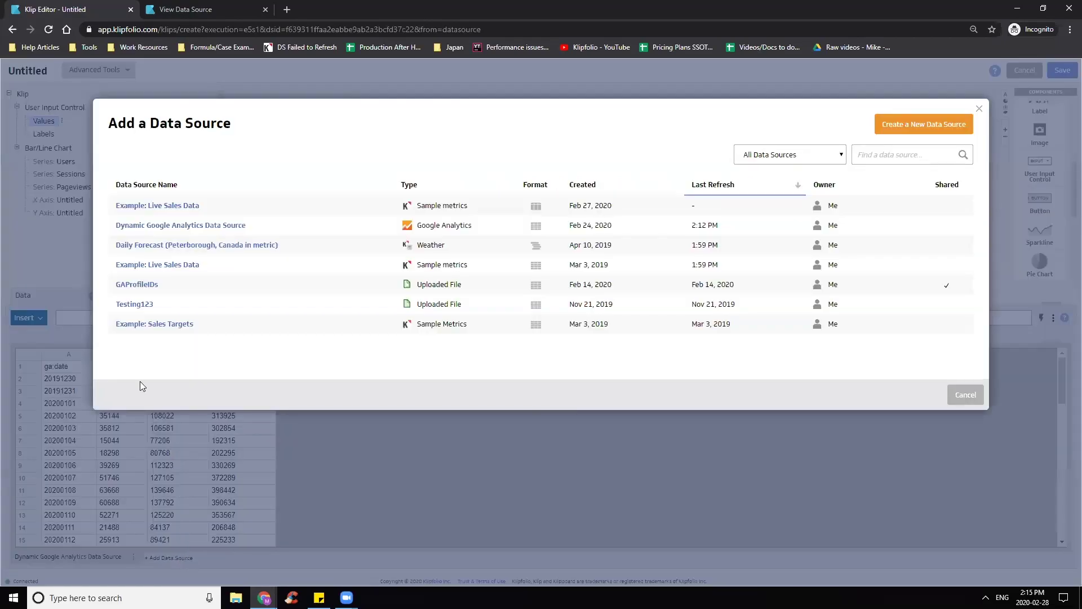
left_click(137, 285)
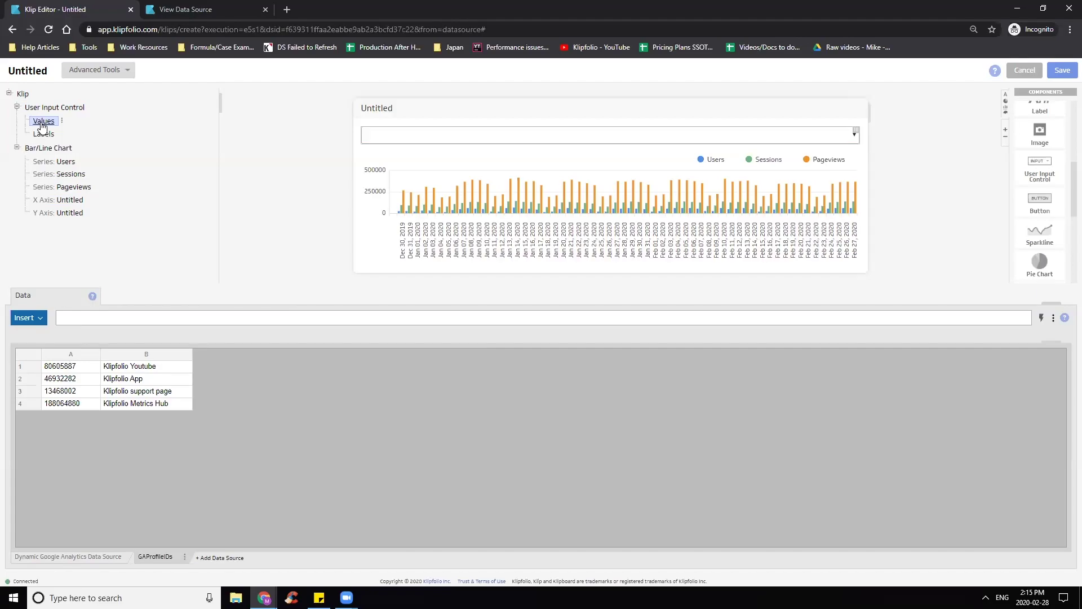
left_click(70, 354)
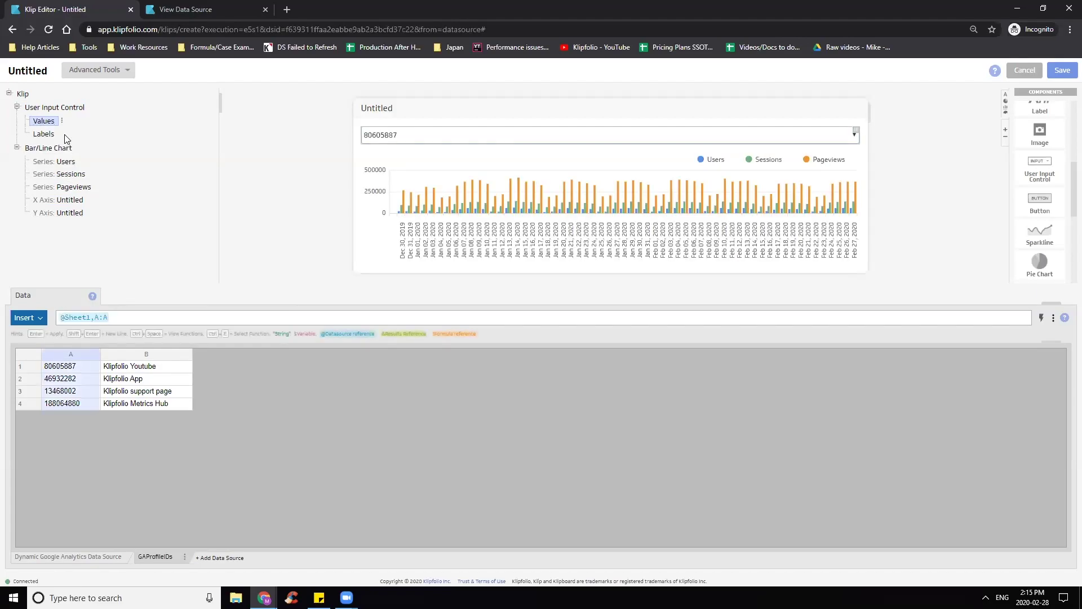
- Label the drop-down options with column B site names and show its Properties
left_click(44, 135)
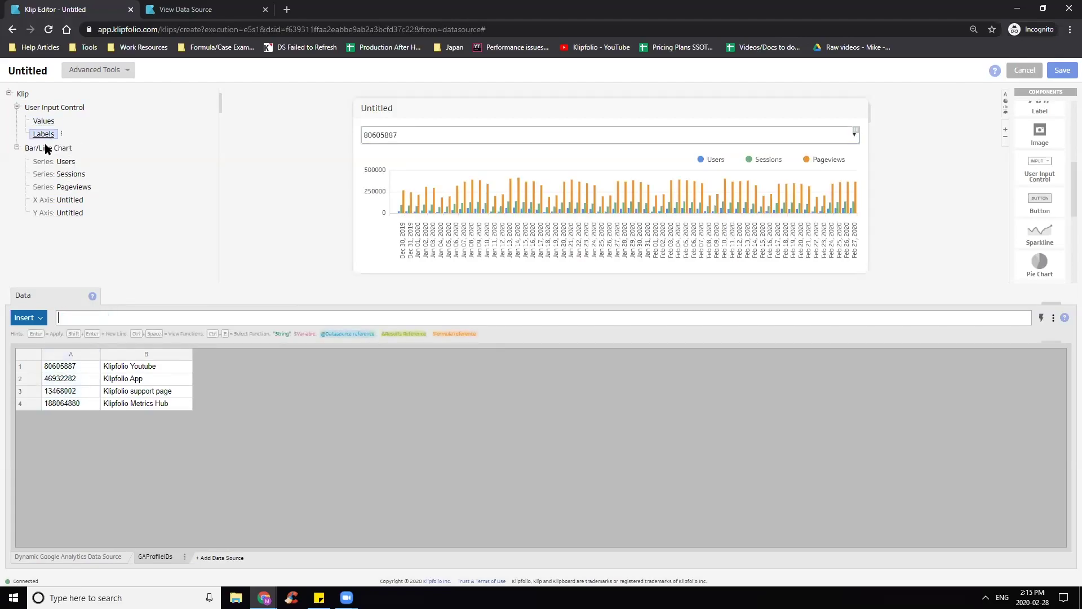
left_click(153, 355)
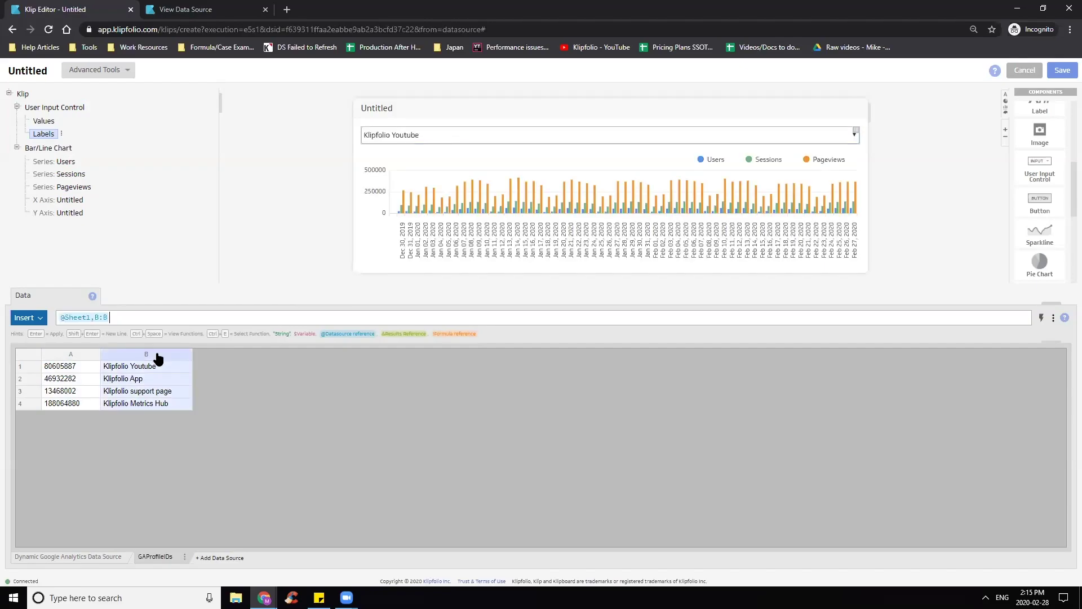
left_click(448, 142)
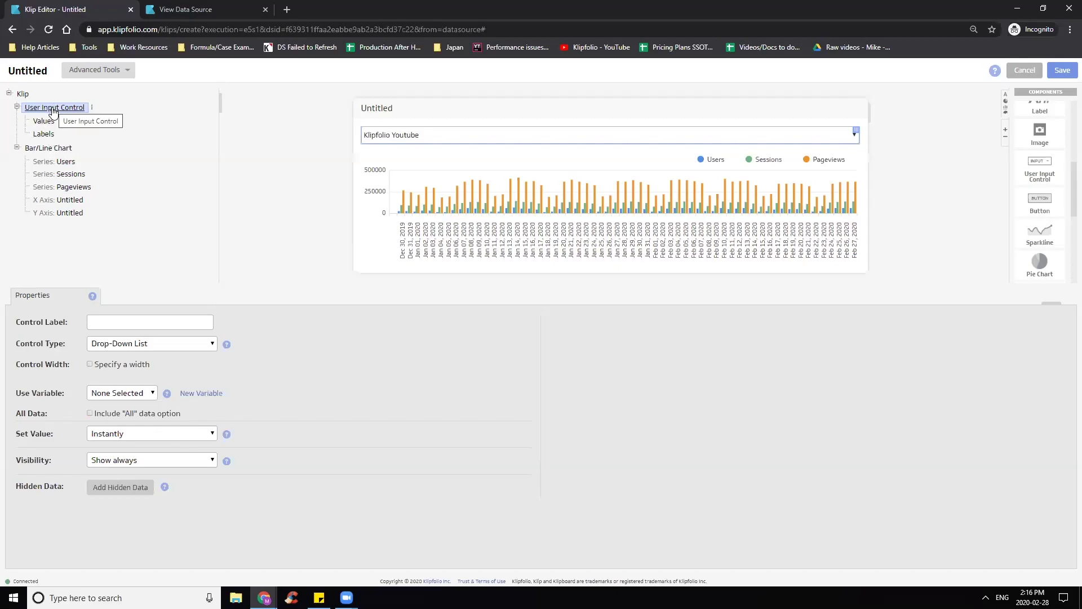
- Bind the drop-down to the ProfileID variable, defaulting to Klipfolio App
left_click(131, 394)
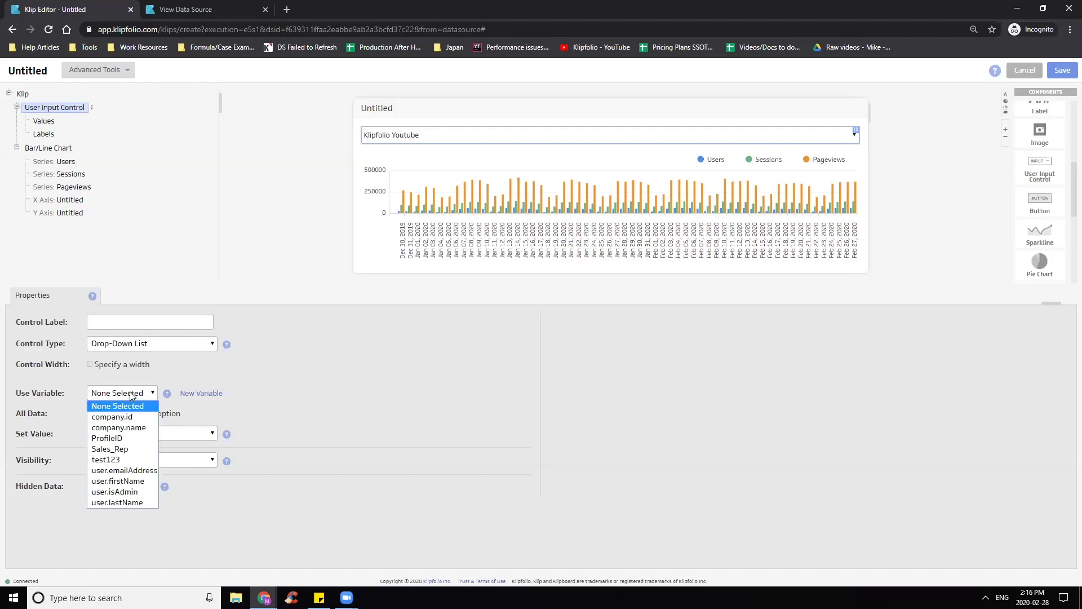
left_click(121, 439)
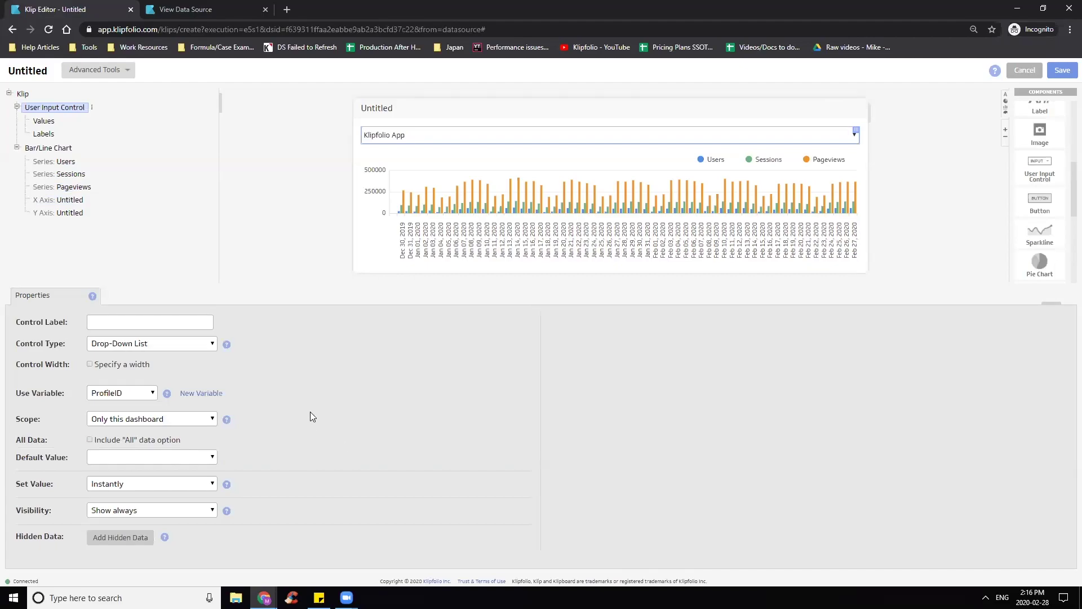
left_click(155, 461)
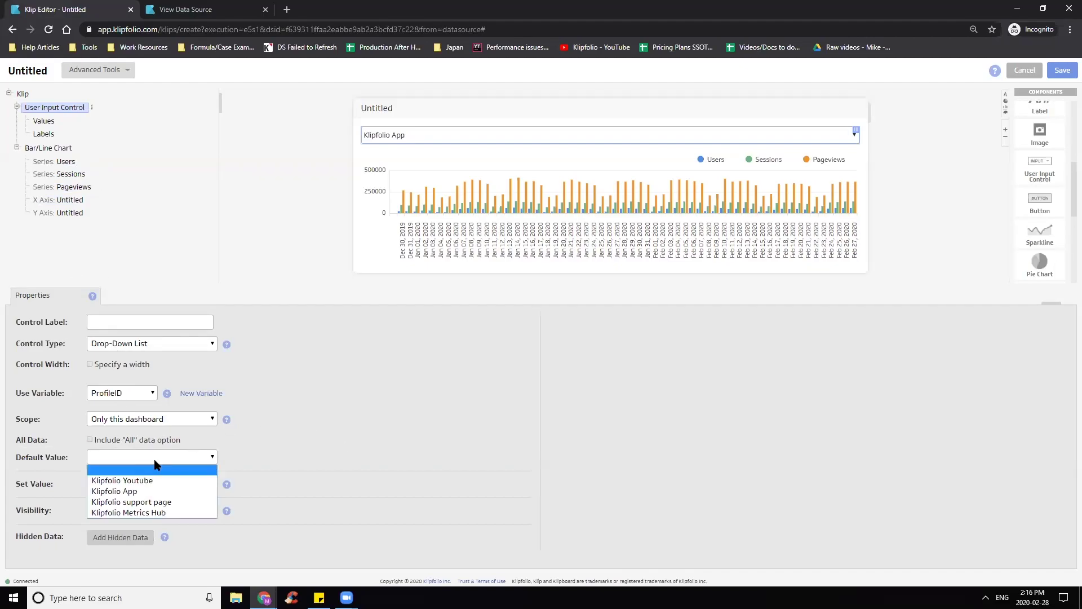
left_click(167, 492)
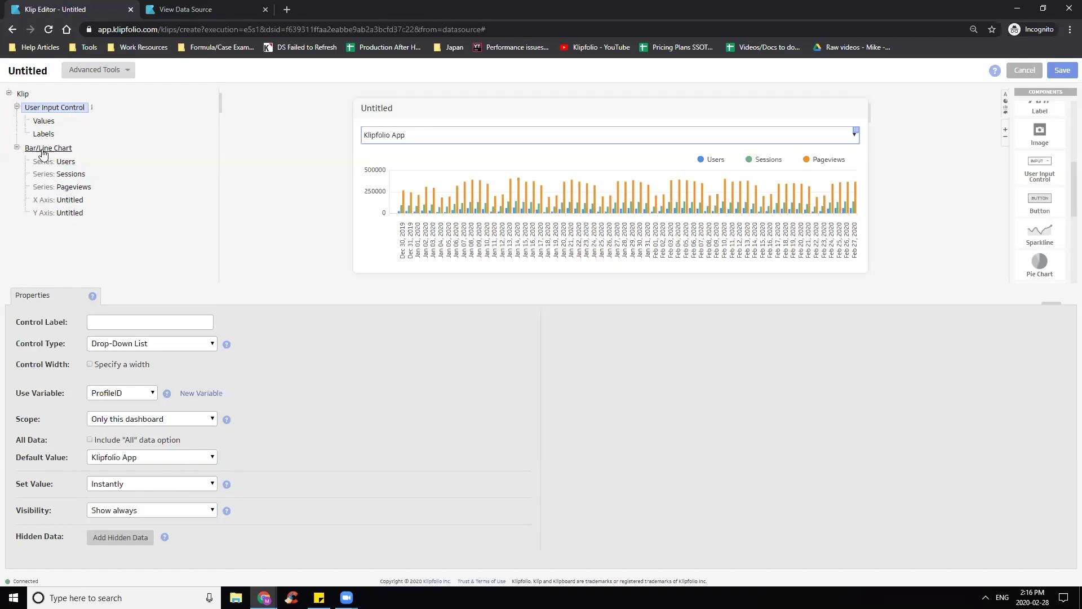
- Add an X axis filter that excludes [Blank] date values
left_click(71, 201)
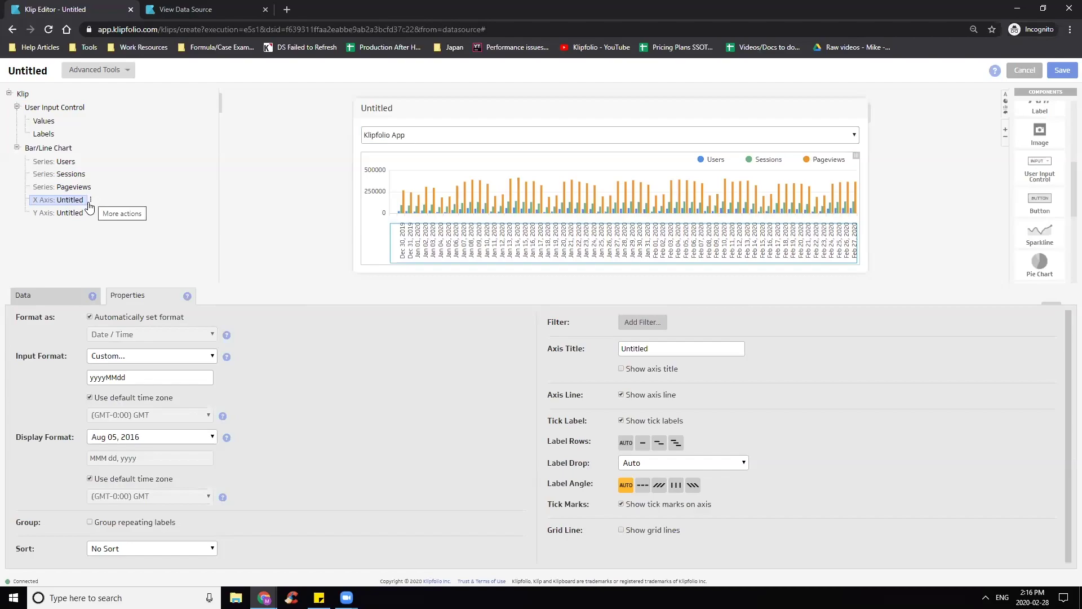
left_click(90, 201)
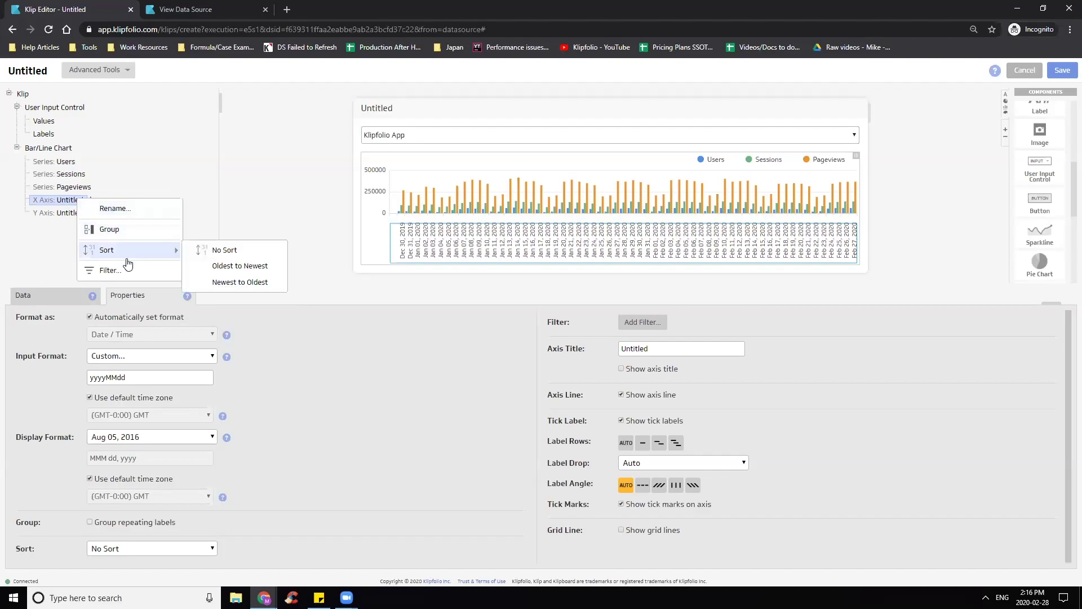
left_click(110, 270)
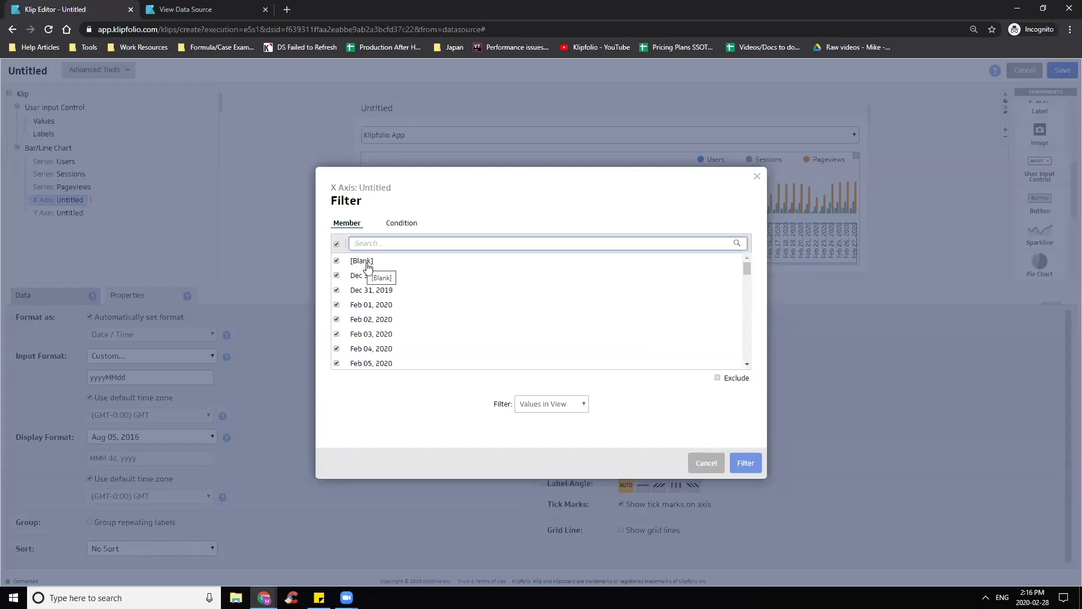
left_click(336, 246)
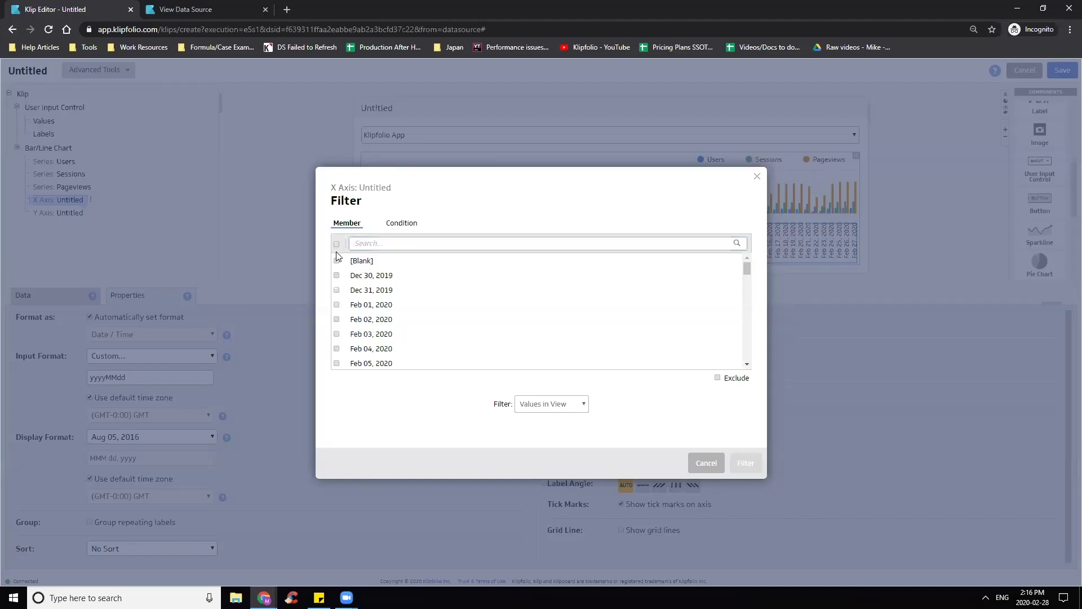
left_click(337, 261)
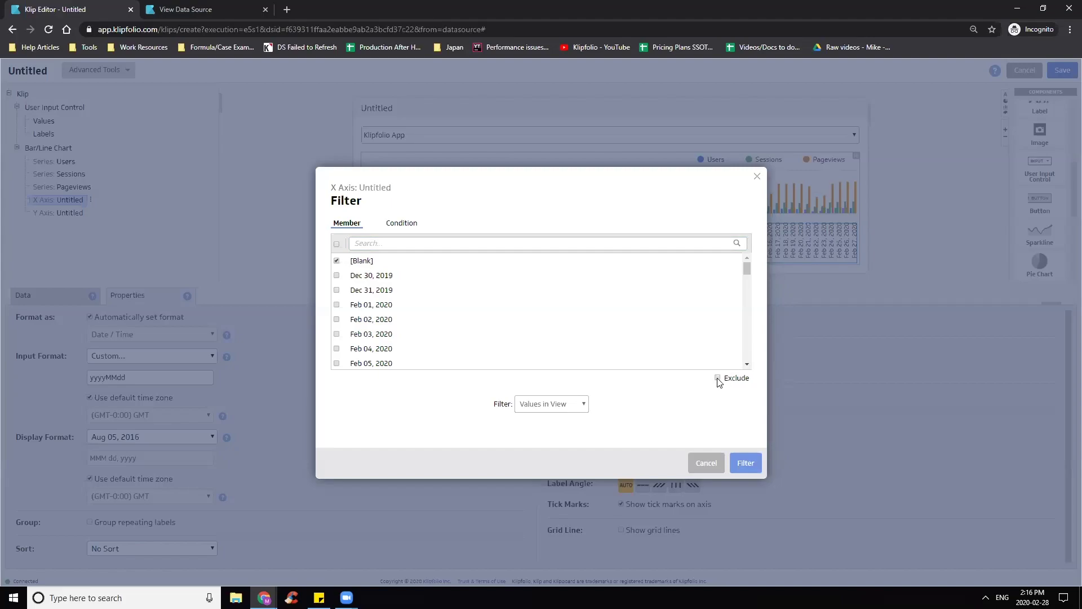
left_click(746, 462)
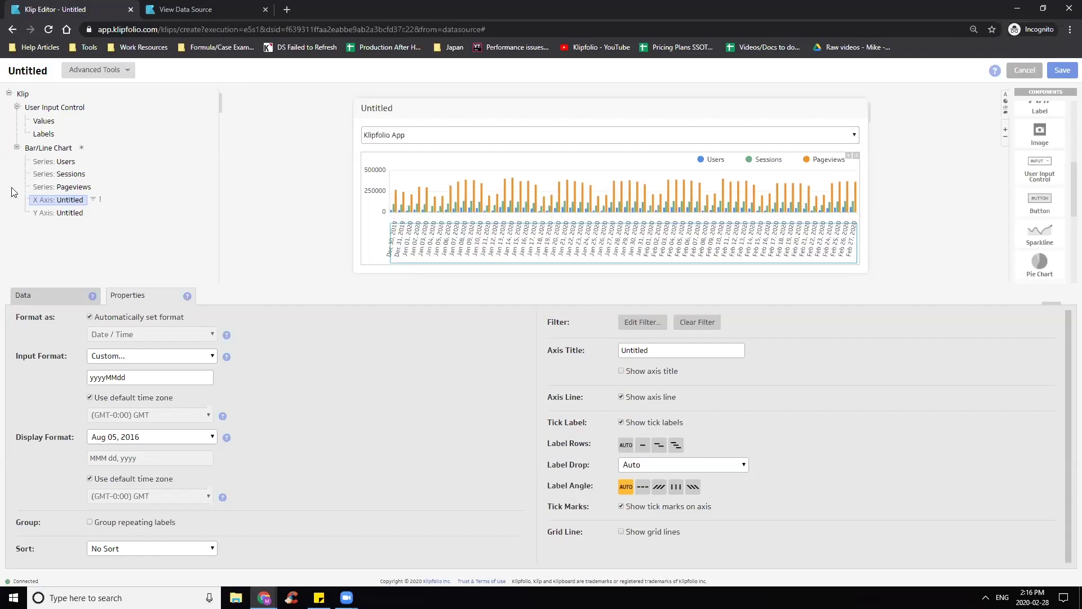
- Save the Klip, replacing the Untitled name with 'Dynamic GA Bar chart'
left_click(1061, 71)
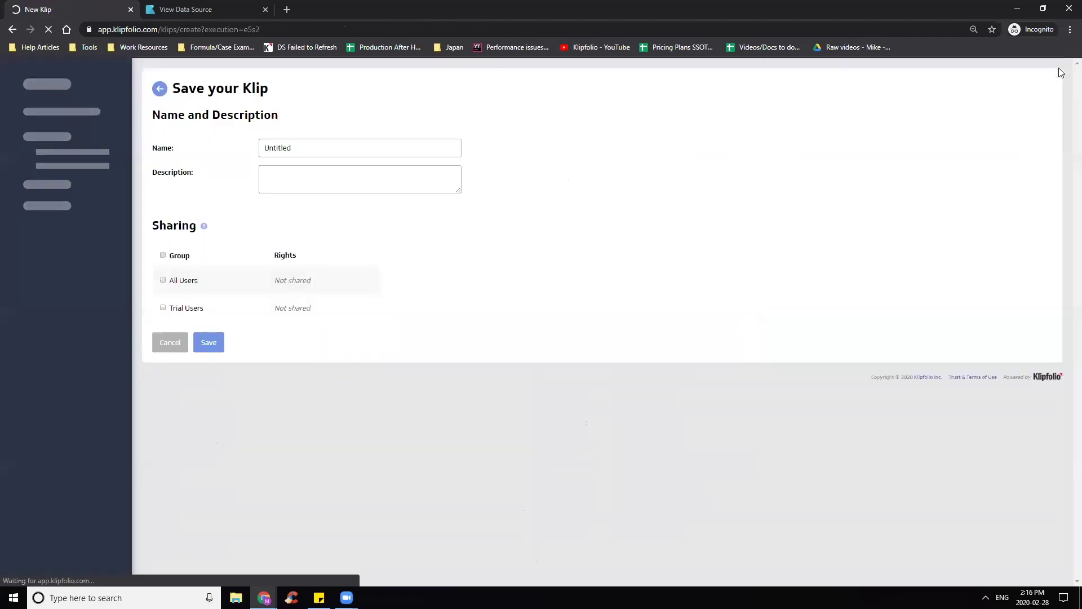
left_click(328, 151)
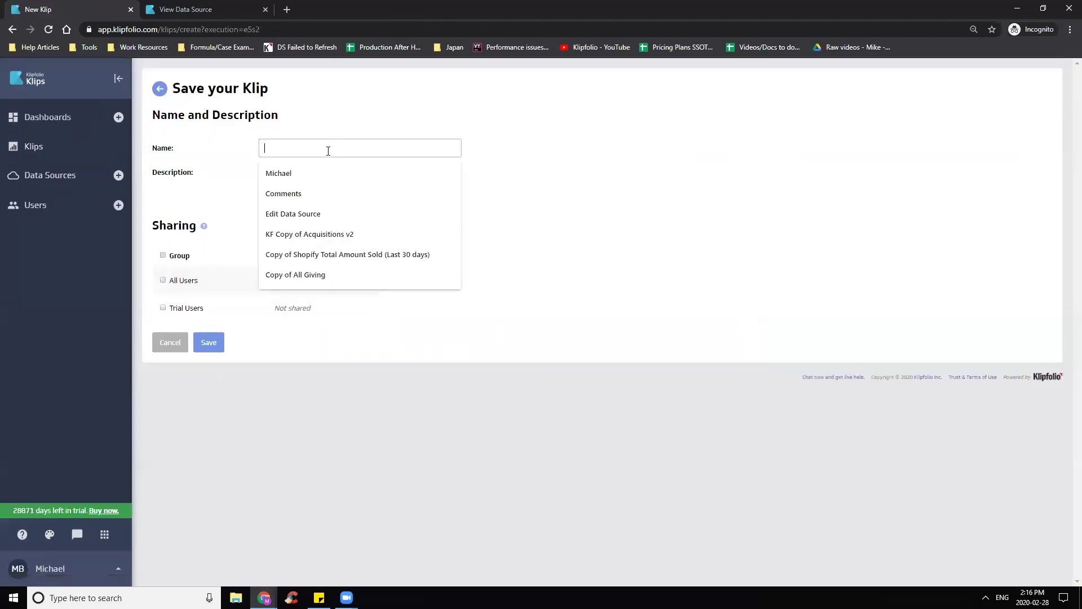
type("Dynamic GA Bar chart")
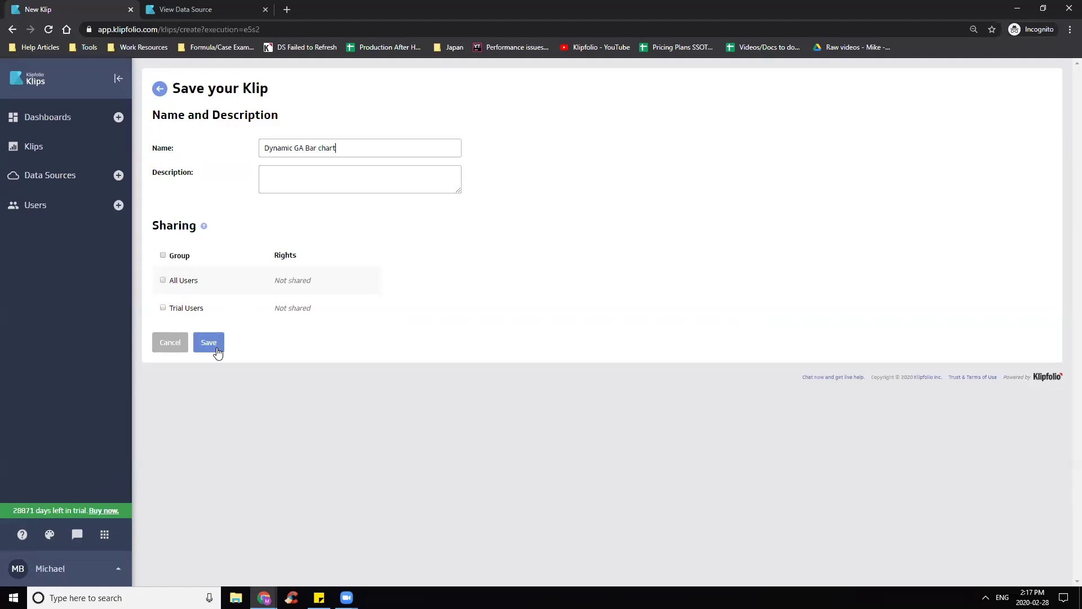
left_click(213, 346)
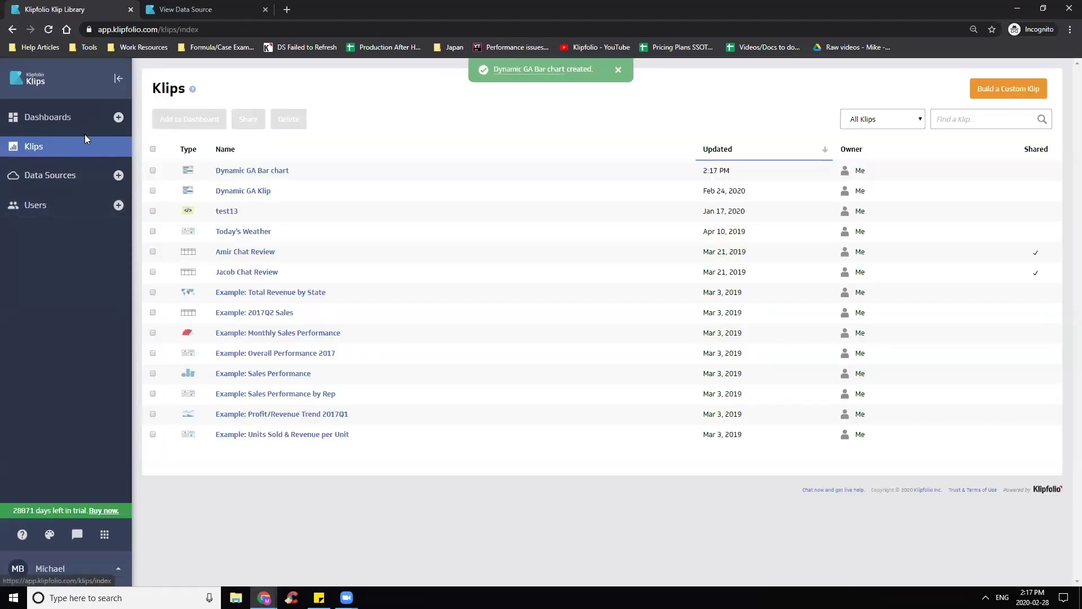
- Create a new dashboard and add the Dynamic GA Bar chart Klip to it
left_click(121, 118)
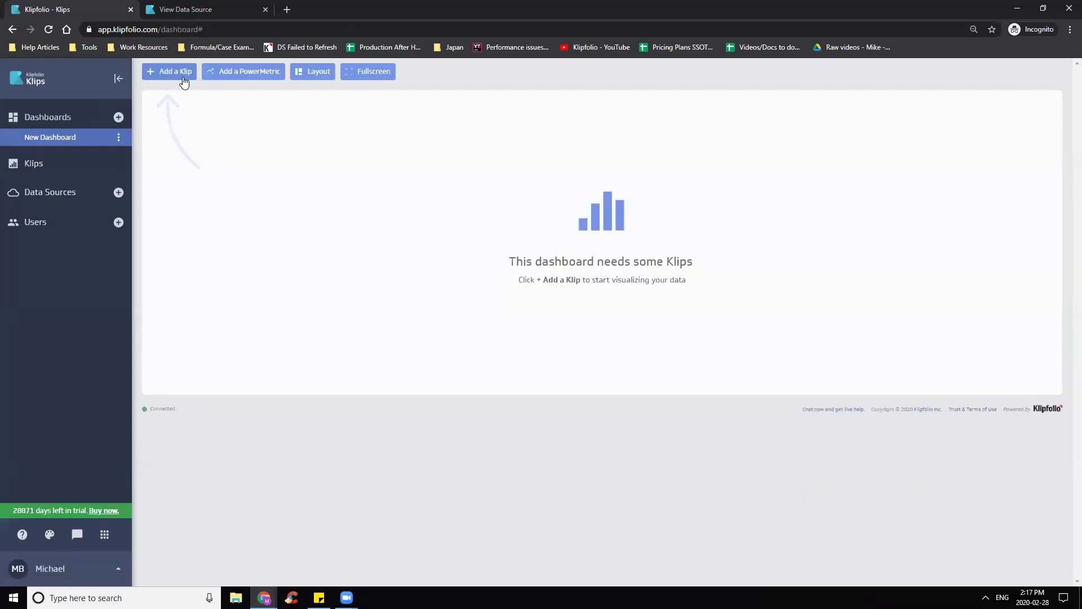
left_click(184, 73)
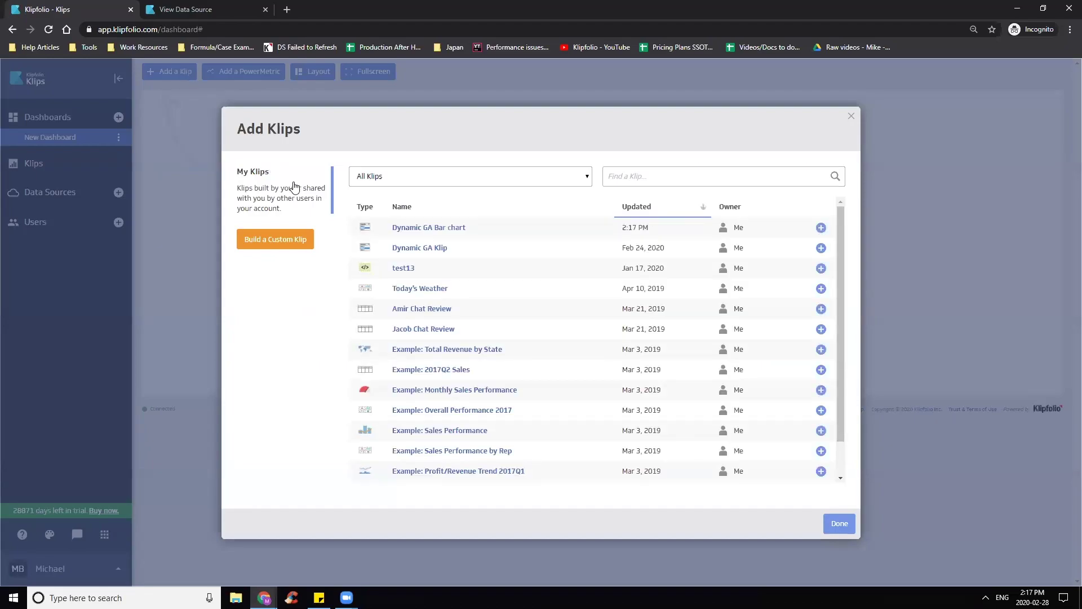
left_click(817, 229)
left_click(844, 526)
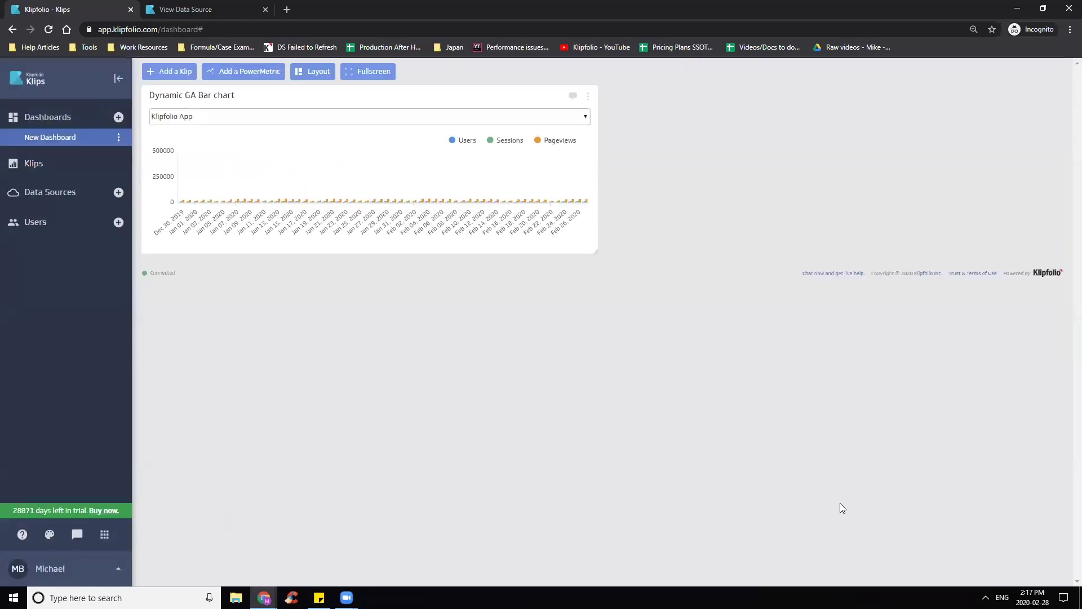
- Switch the chart's profile to Klipfolio Youtube, then to Klipfolio support page
left_click(219, 121)
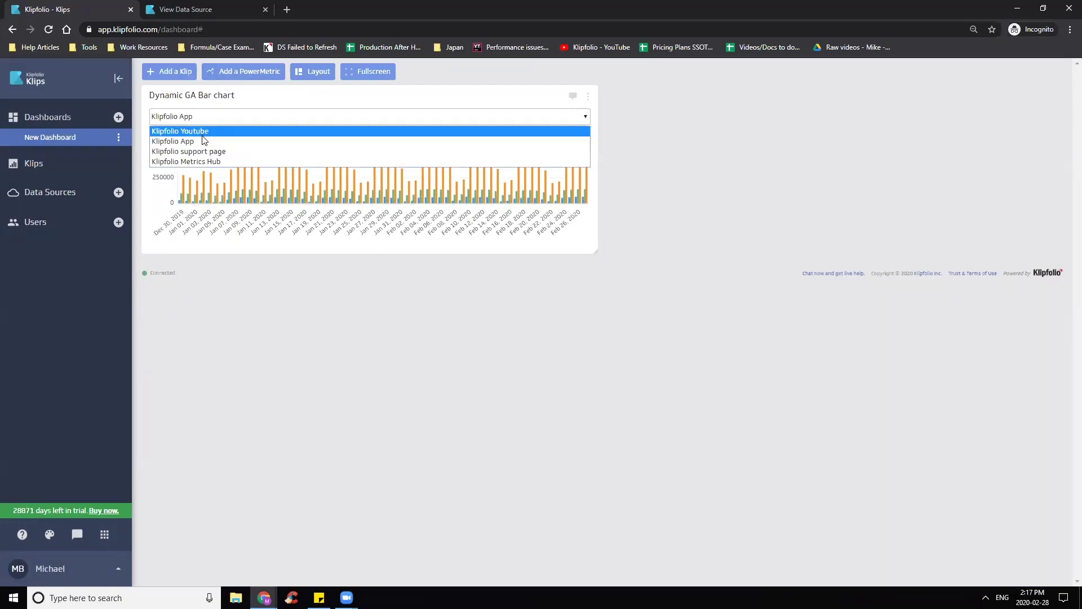
left_click(204, 132)
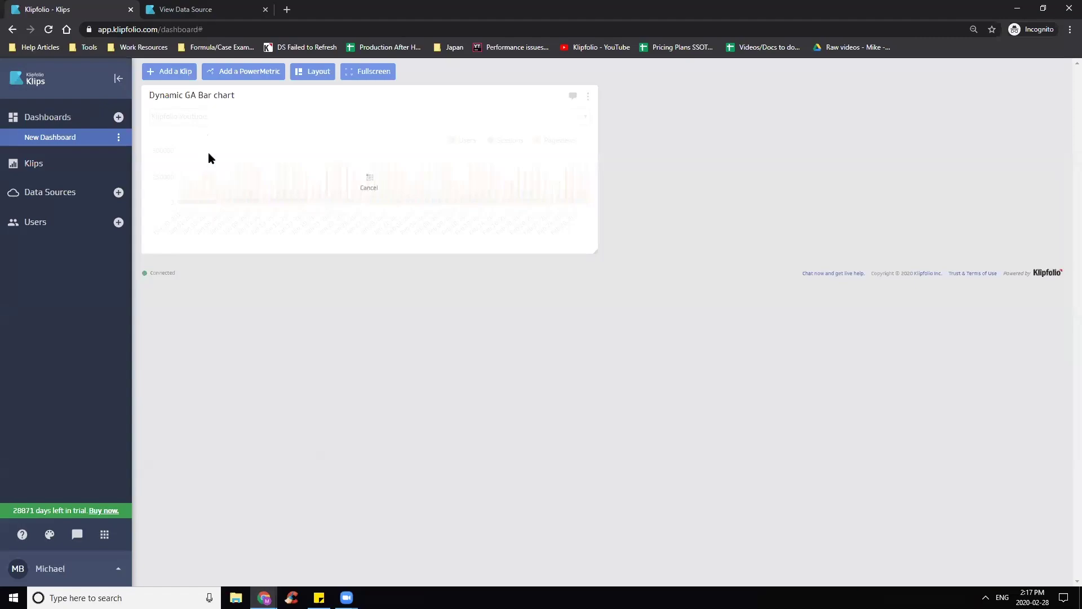
left_click(208, 115)
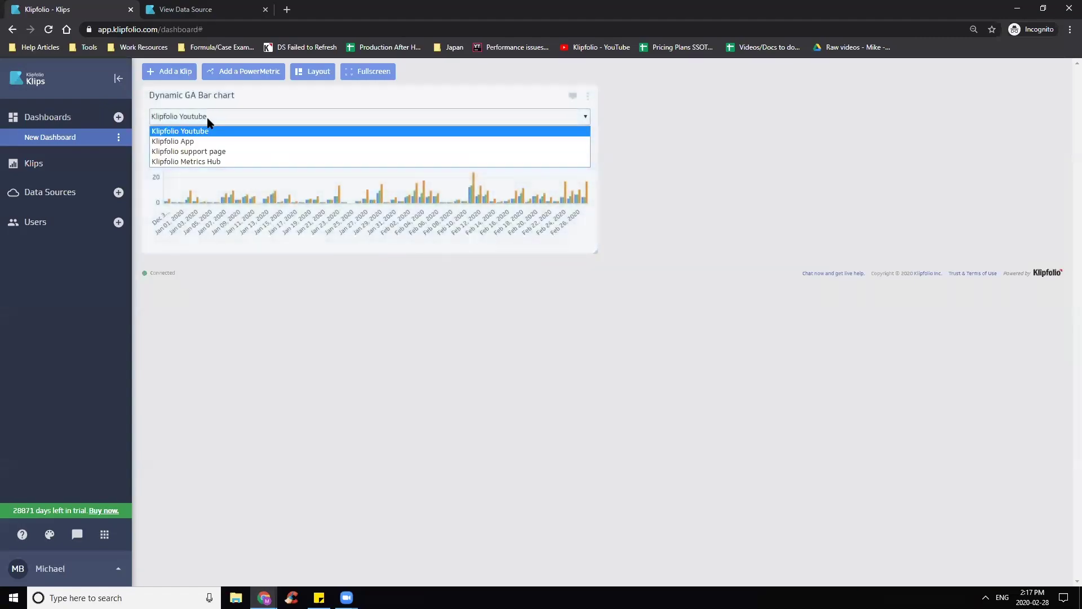
left_click(236, 153)
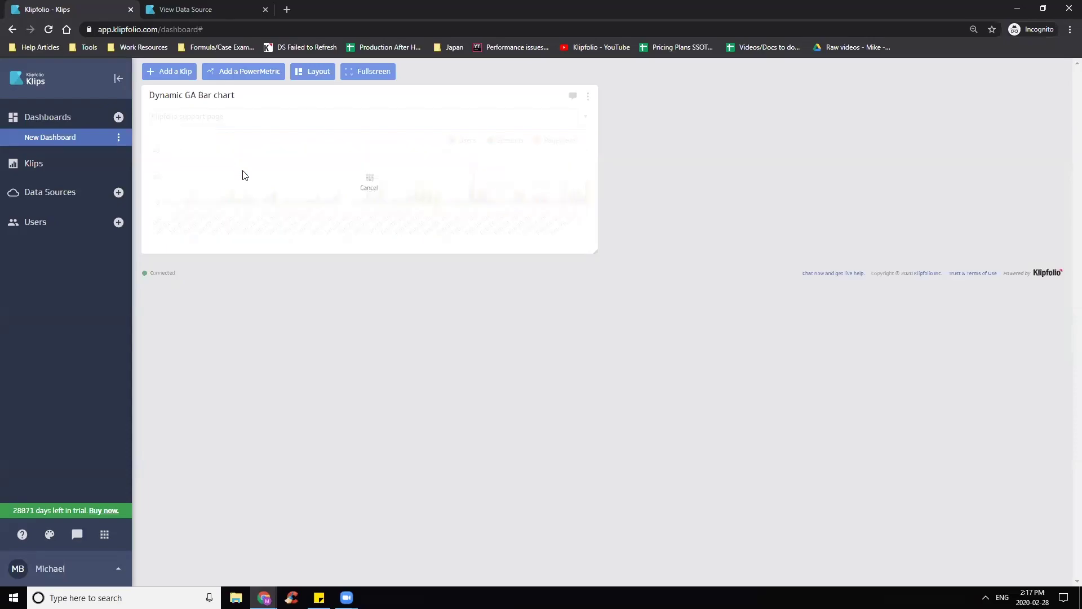